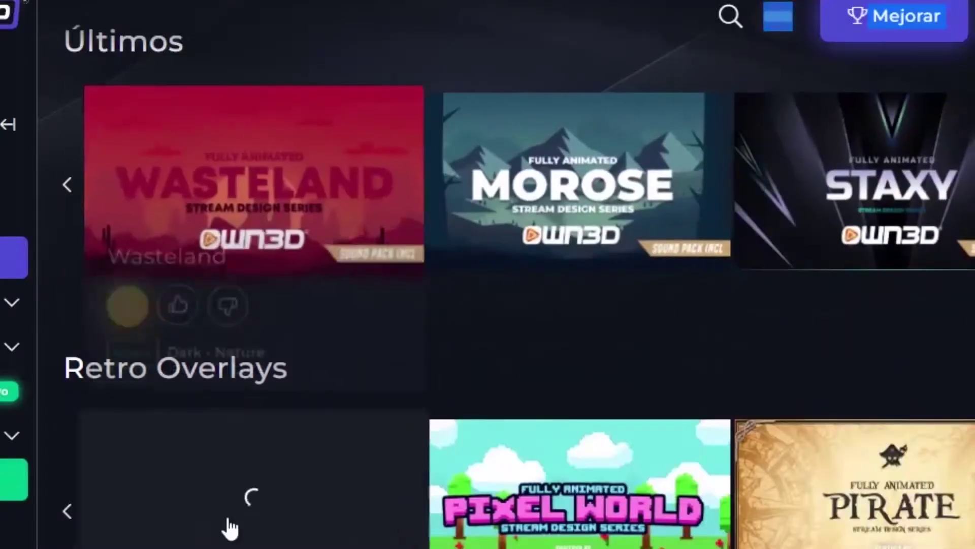
# Scroll to Todos los overlays, filter by Estilo, and open the Gambler overlay's details
pyautogui.scroll(-2, 610, 304)
pyautogui.scroll(-10, 967, 325)
pyautogui.scroll(-8, 914, 341)
pyautogui.scroll(-8, 610, 401)
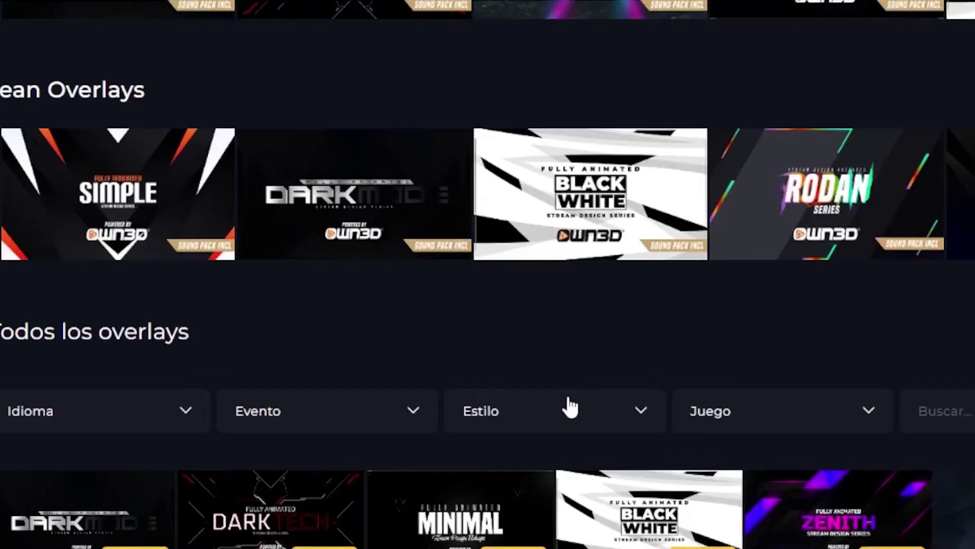
pyautogui.click(566, 405)
pyautogui.scroll(-2, 566, 404)
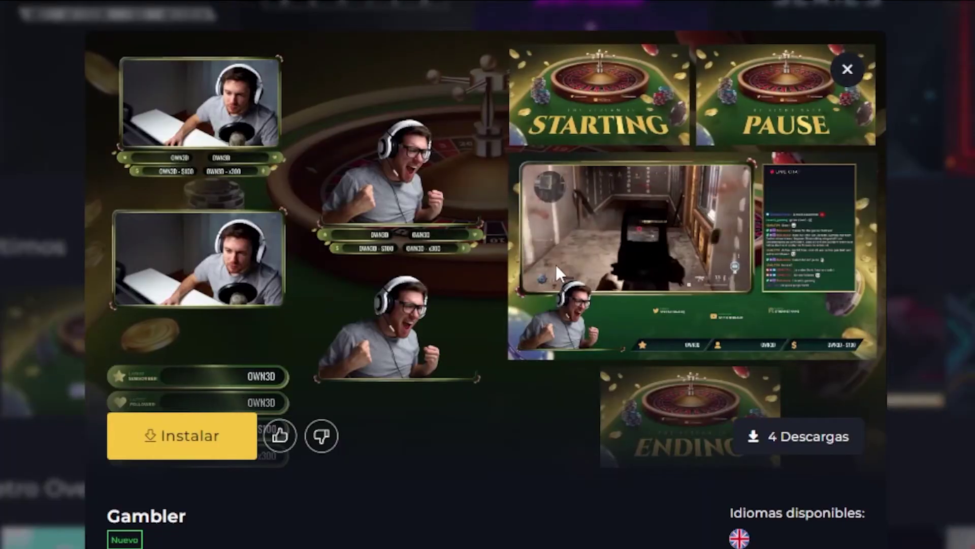
pyautogui.scroll(-2, 522, 467)
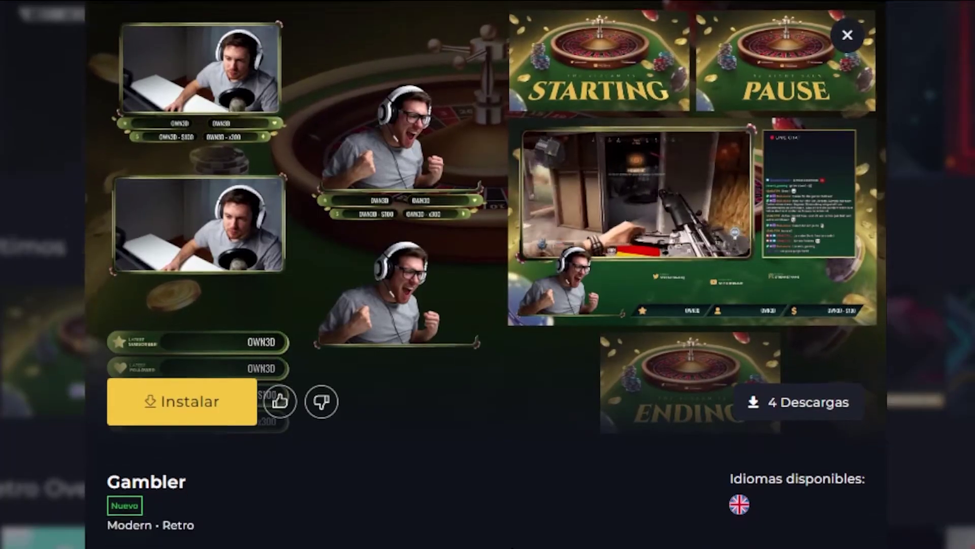
pyautogui.scroll(-3, 581, 460)
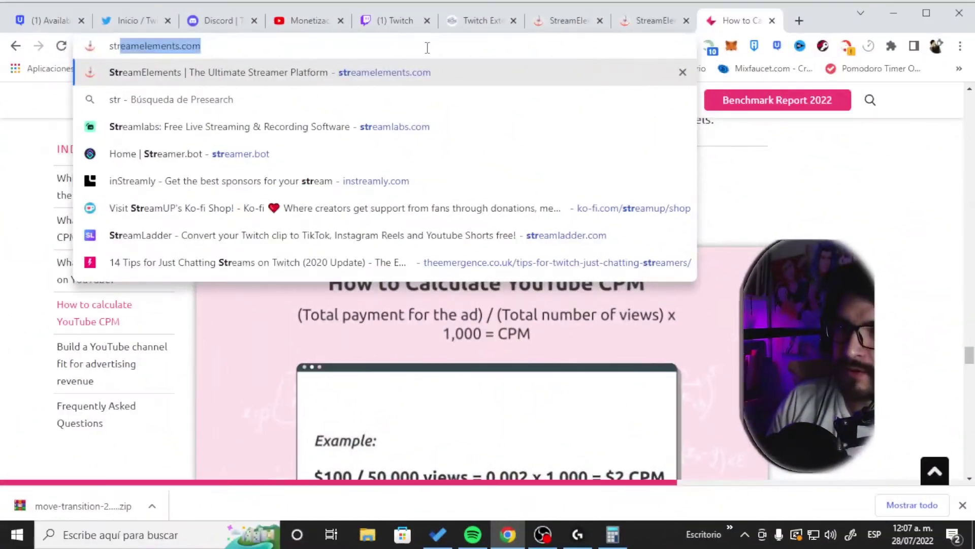
# Go to streamelements.com and activate Mercury for the YouTube channel
pyautogui.press('Return')
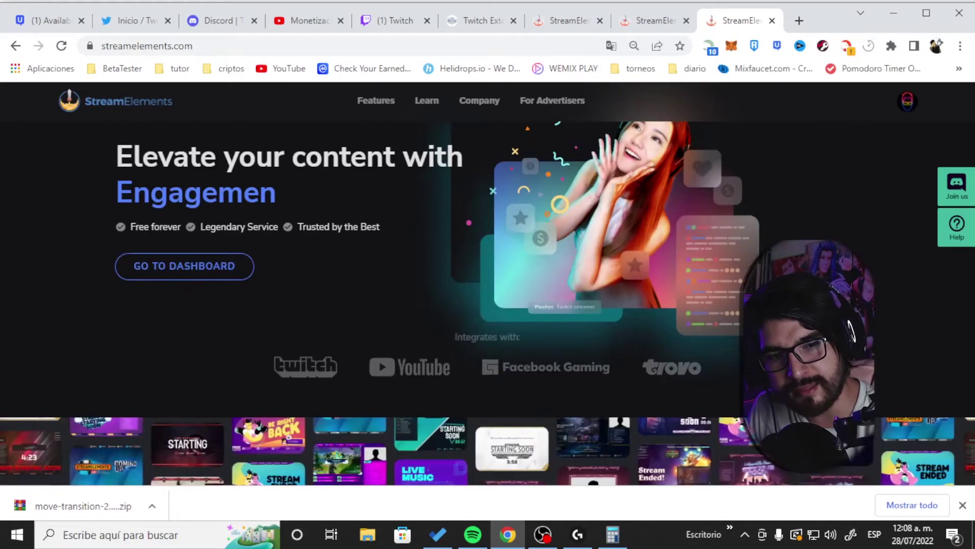
pyautogui.scroll(-5, 720, 303)
pyautogui.scroll(-5, 648, 309)
pyautogui.scroll(-10, 648, 320)
pyautogui.scroll(-8, 647, 320)
pyautogui.scroll(7, 508, 316)
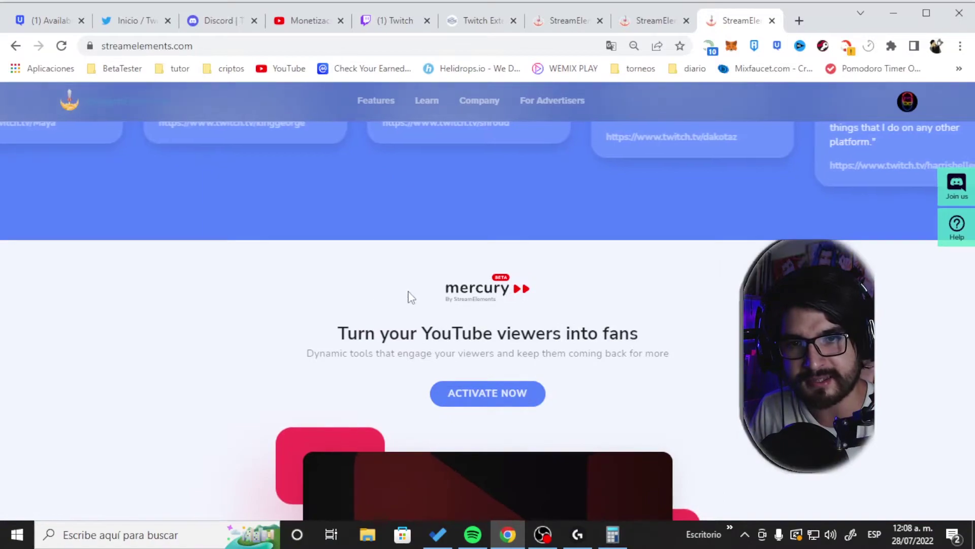
pyautogui.scroll(-2, 644, 298)
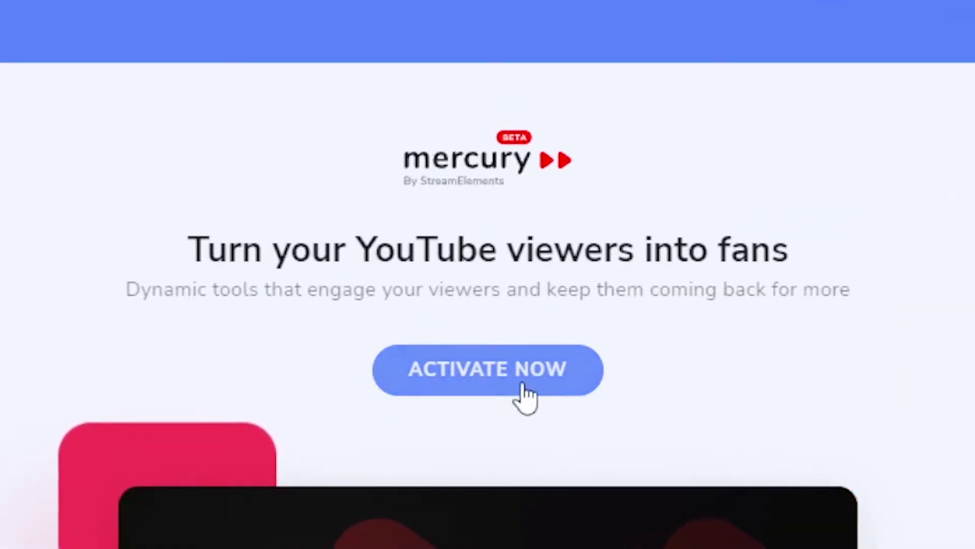
pyautogui.click(523, 387)
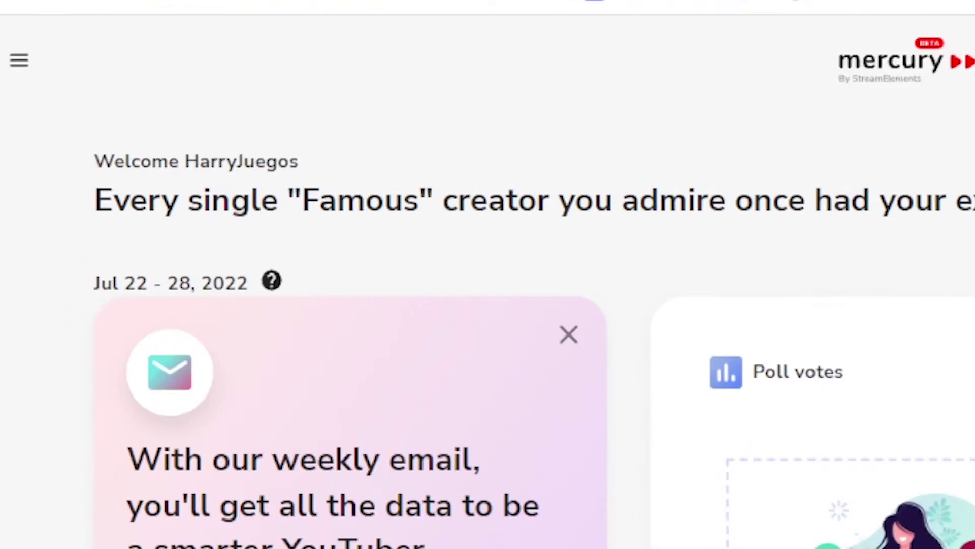
# Go to the Dynamic Banner section and start a new dynamic banner, New Banner (1)
pyautogui.click(21, 66)
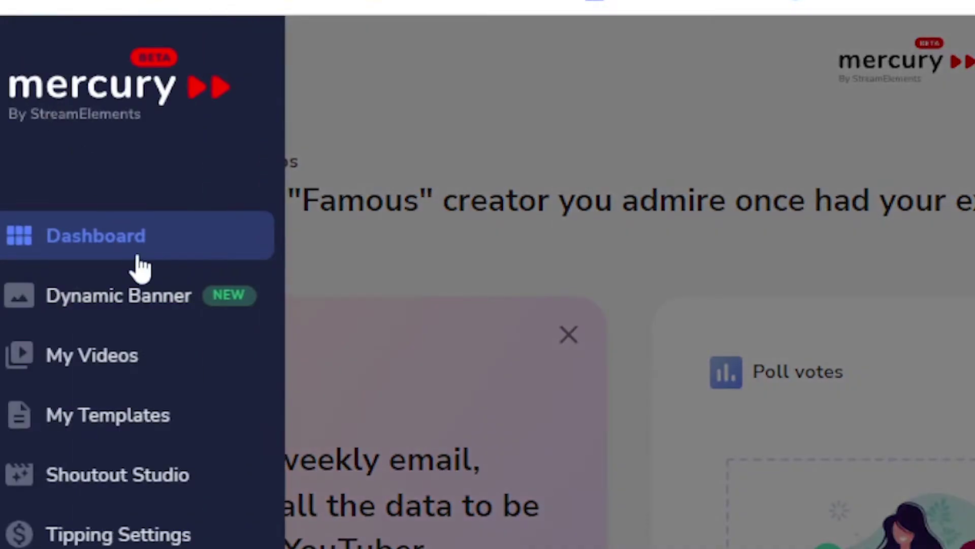
pyautogui.click(107, 318)
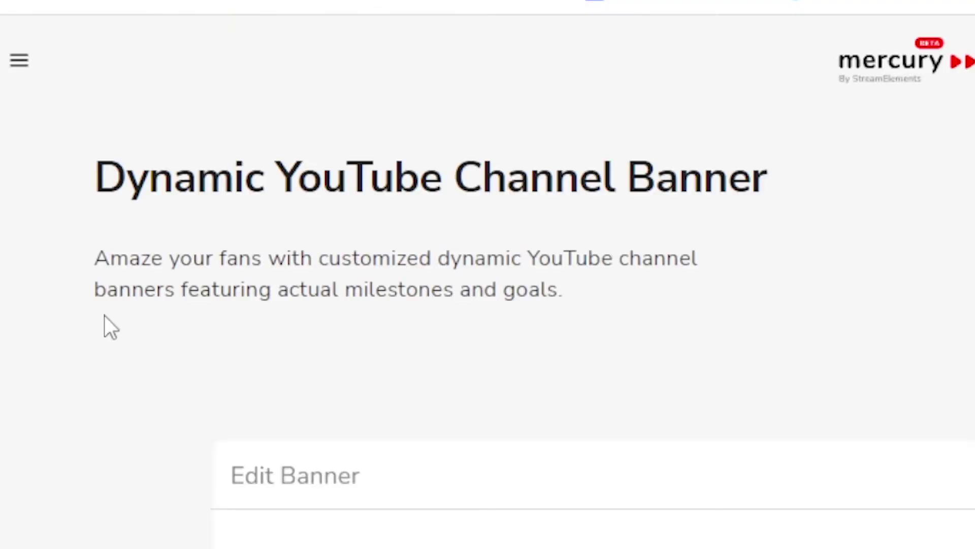
pyautogui.scroll(-2, 937, 305)
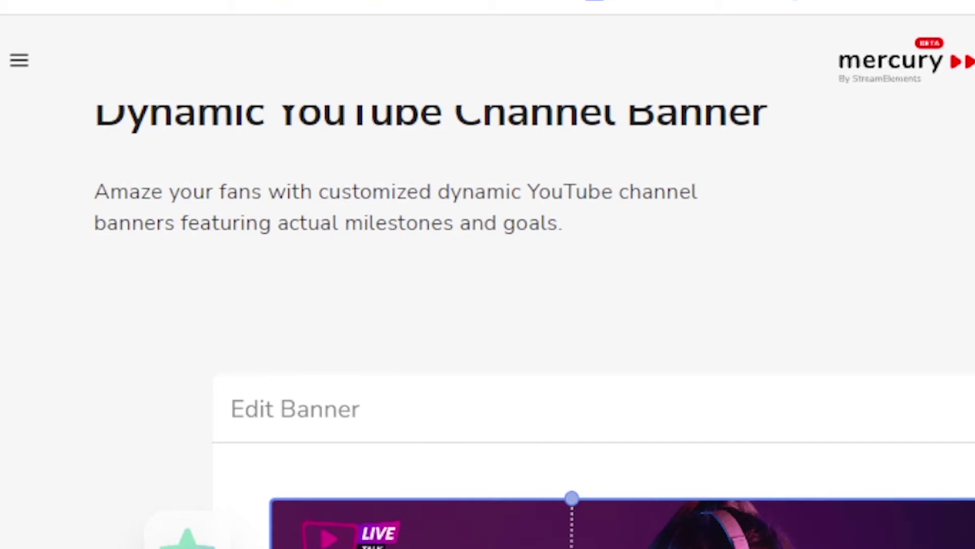
pyautogui.scroll(-2, 741, 496)
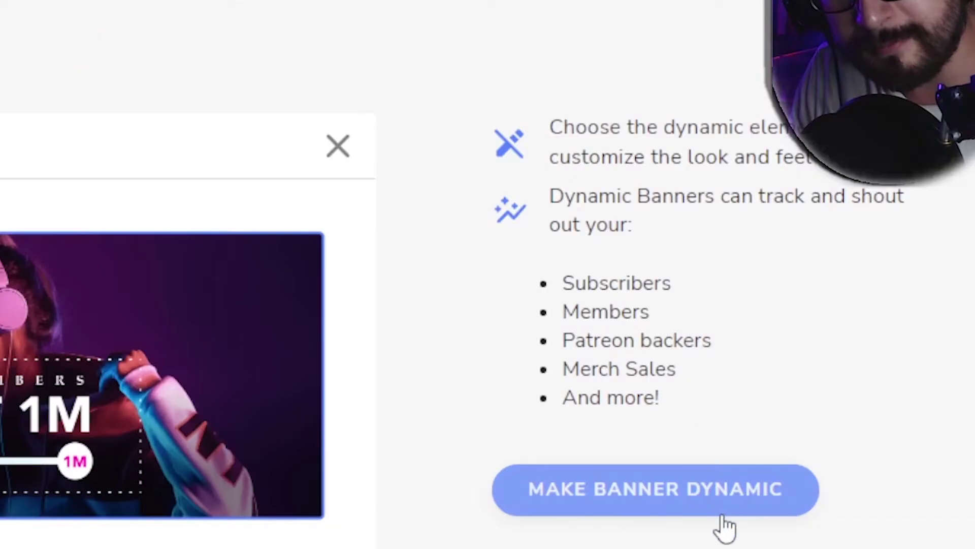
pyautogui.click(724, 507)
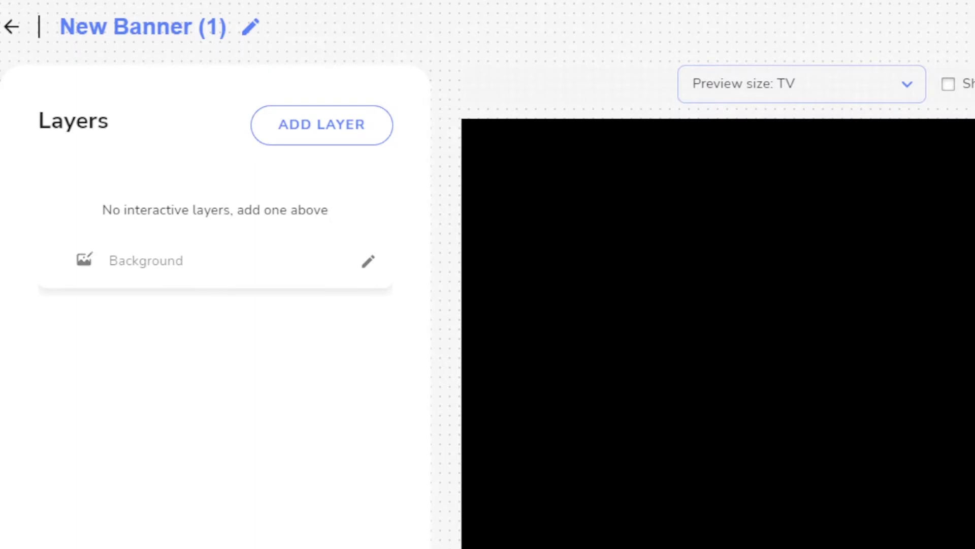
# Preview the blank banner at Mobile, Desktop, then Mobile again, and dismiss the Abrir file picker
pyautogui.click(793, 87)
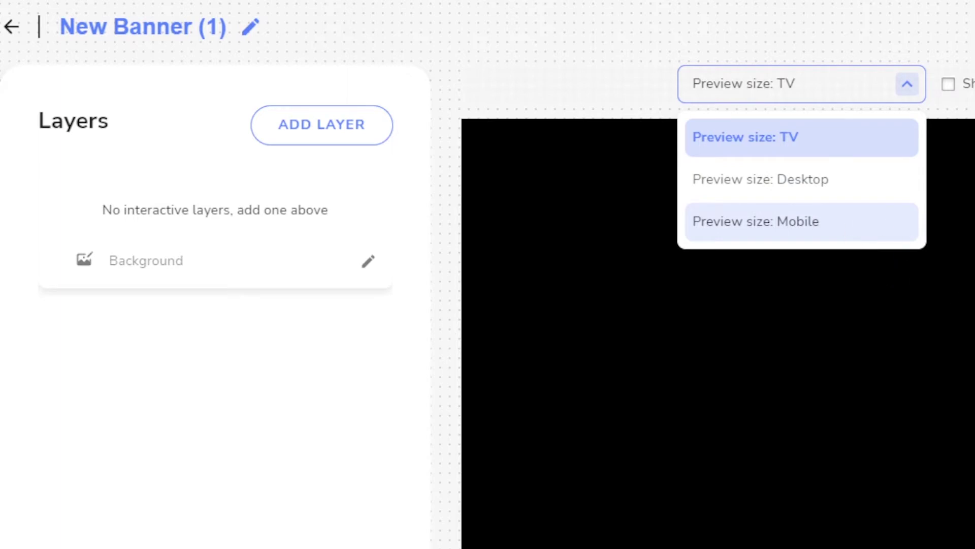
pyautogui.click(800, 237)
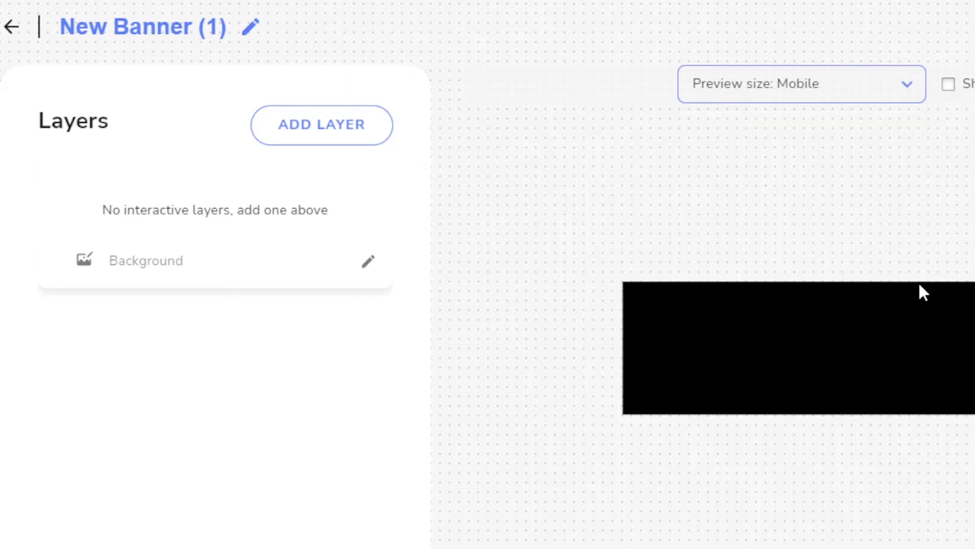
pyautogui.click(825, 84)
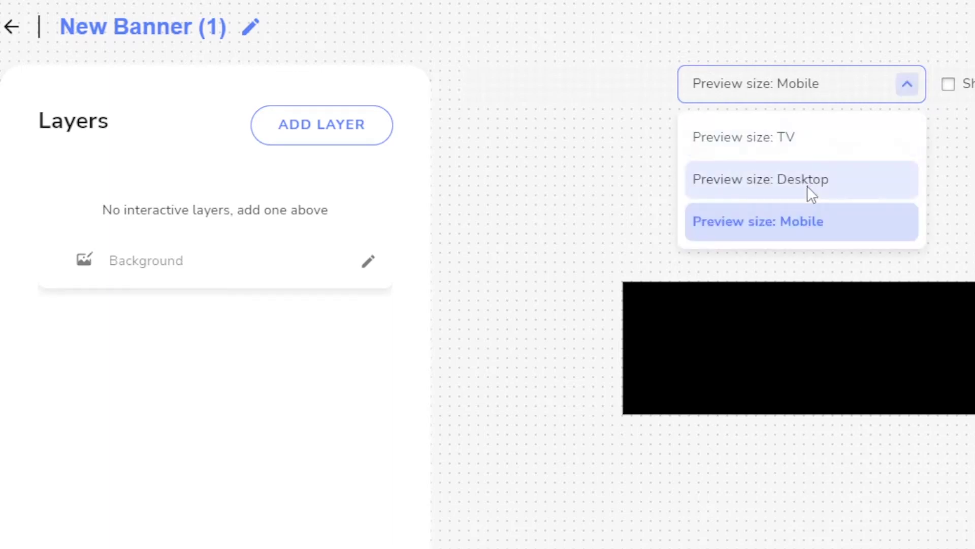
pyautogui.click(808, 183)
pyautogui.click(824, 99)
pyautogui.click(810, 220)
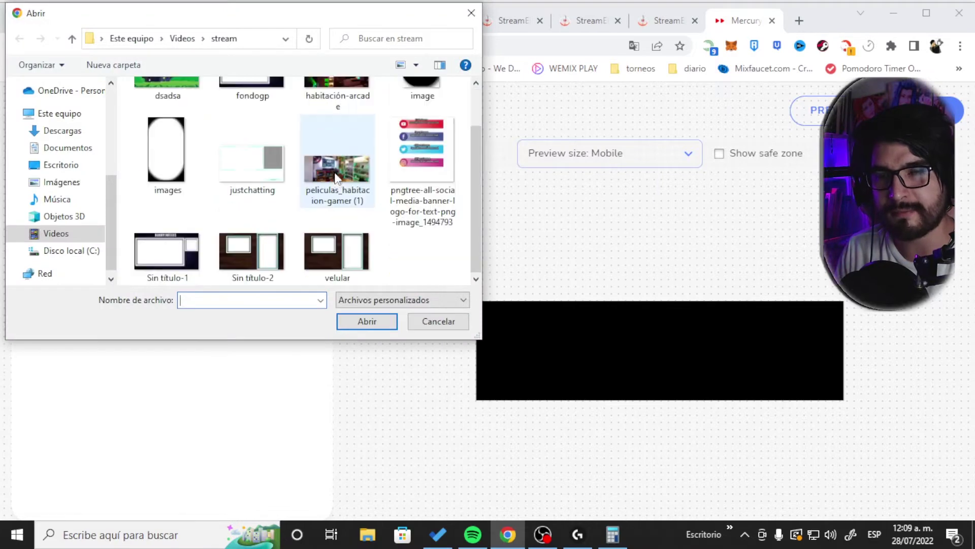
pyautogui.scroll(1, 345, 206)
pyautogui.click(429, 325)
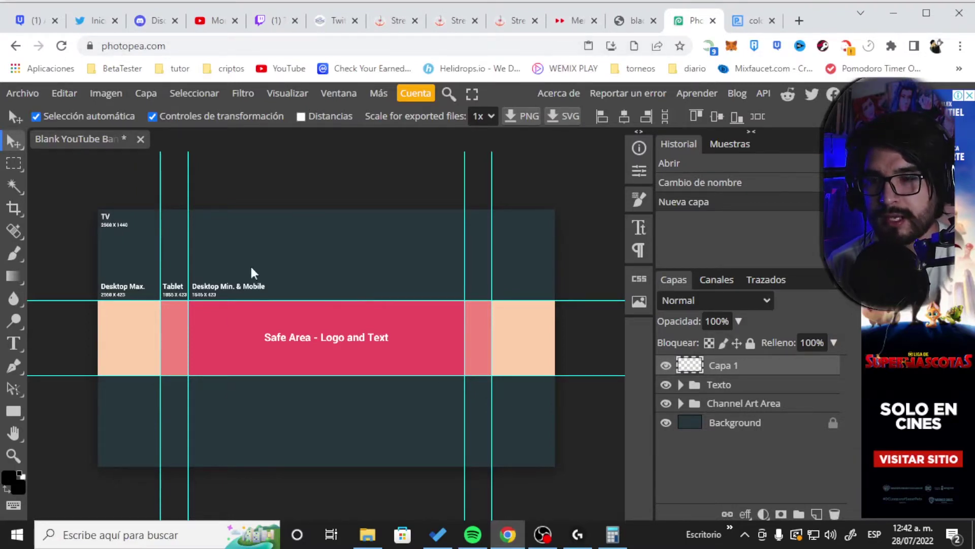
# Open Blank YouTube Banner Template.psd from the Descargas folder
pyautogui.click(22, 94)
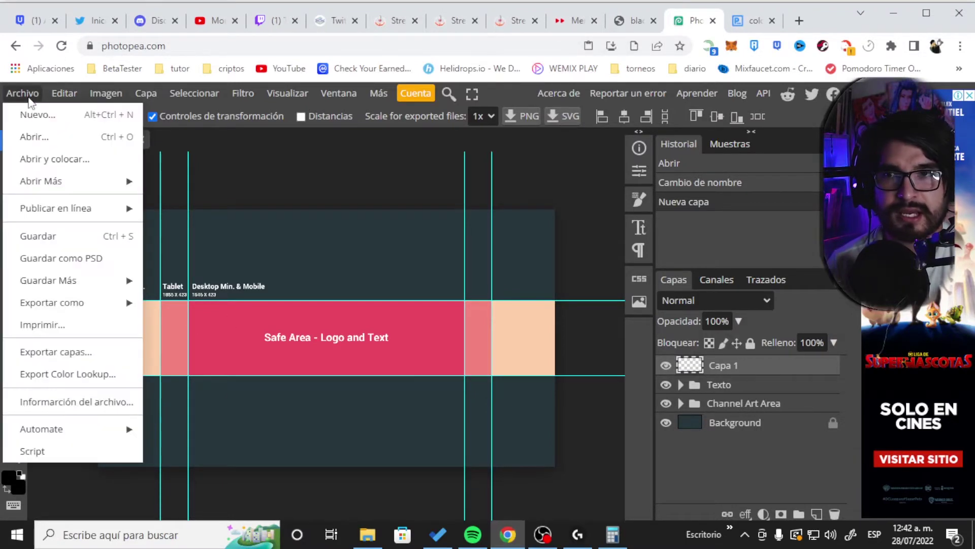
pyautogui.click(33, 137)
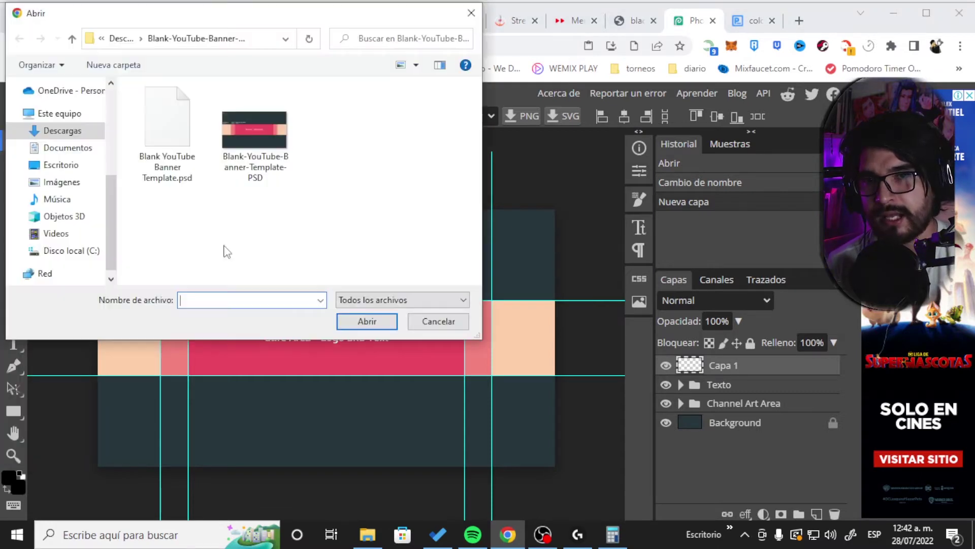
pyautogui.click(180, 157)
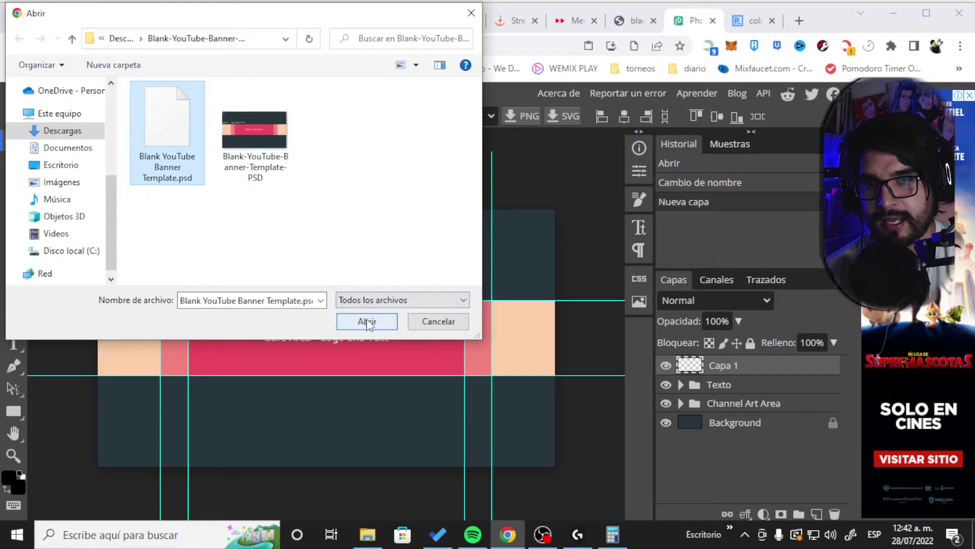
pyautogui.click(434, 325)
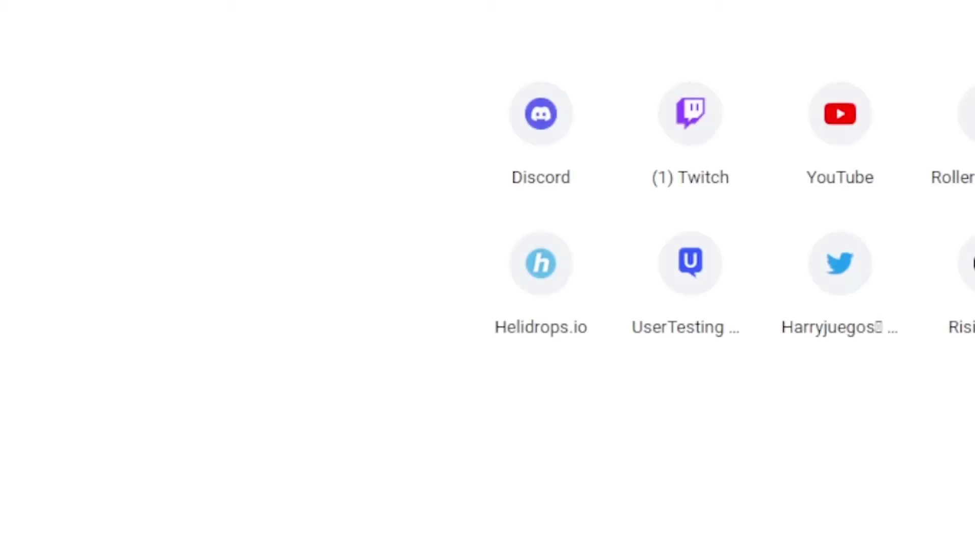
# Centre the glitch background on the banner, hide the template's guide text labels, and open Archivo
pyautogui.write('free')
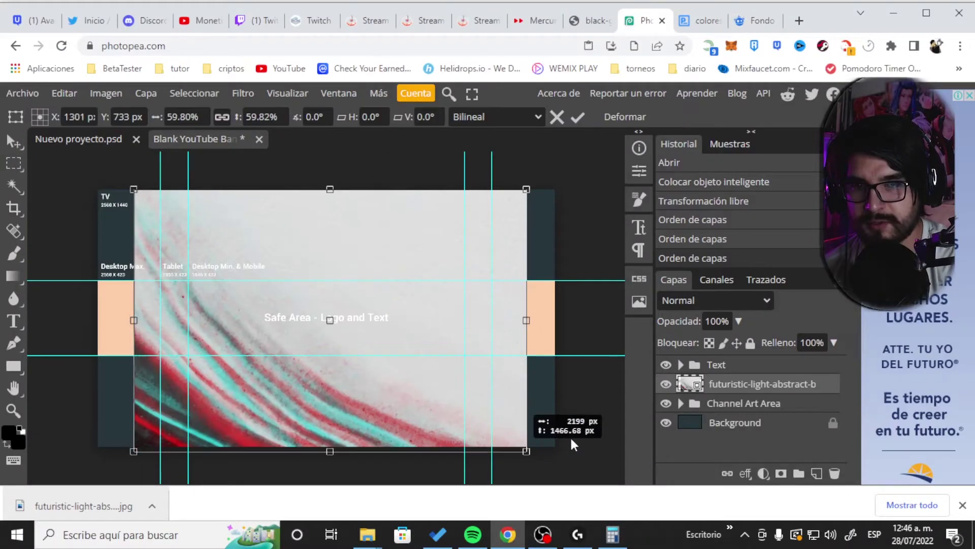
pyautogui.moveTo(534, 455)
pyautogui.mouseDown()
pyautogui.moveTo(522, 447)
pyautogui.moveTo(568, 472)
pyautogui.mouseUp()
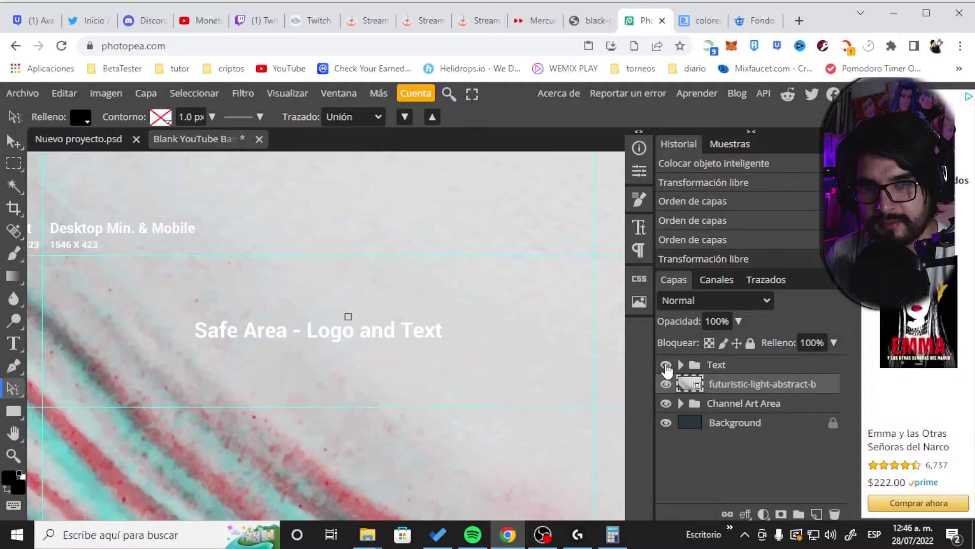
pyautogui.click(666, 365)
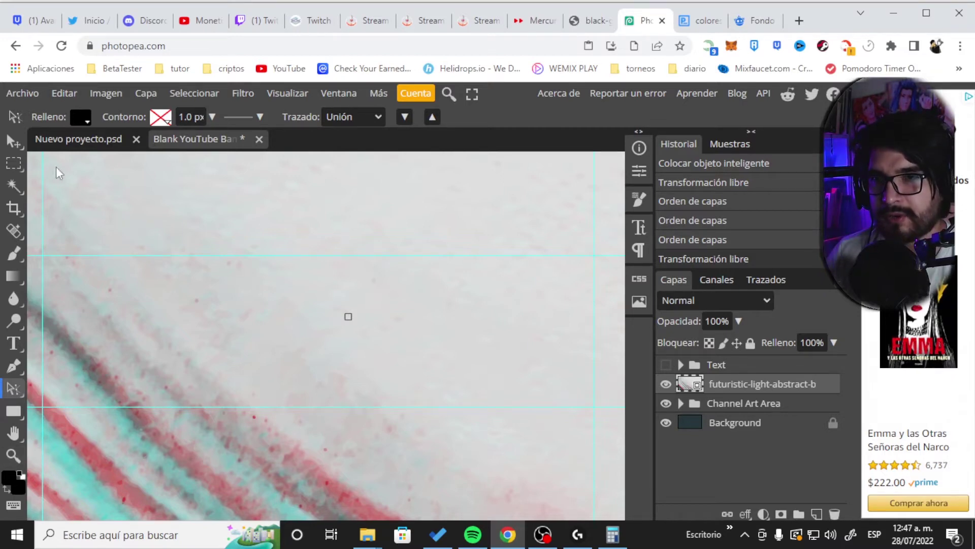
pyautogui.click(32, 95)
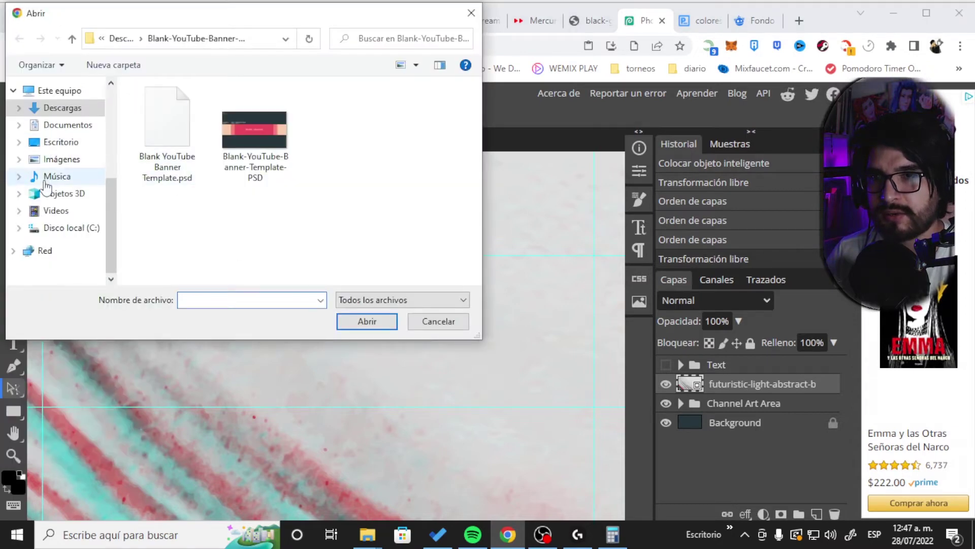
# Type 'contenido para creadores de contenido' beside the neon logo in a new font, then export JPG
pyautogui.click(60, 159)
pyautogui.click(342, 251)
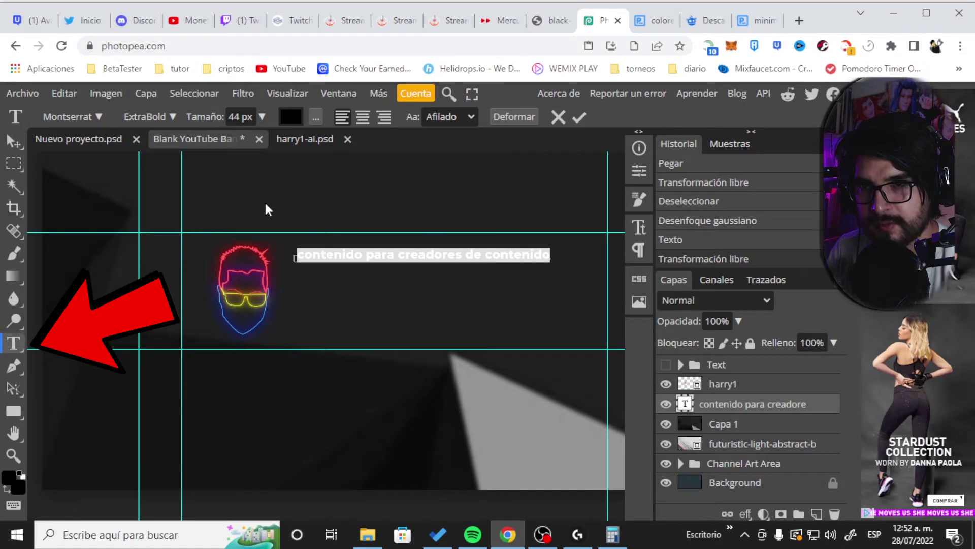
pyautogui.click(87, 119)
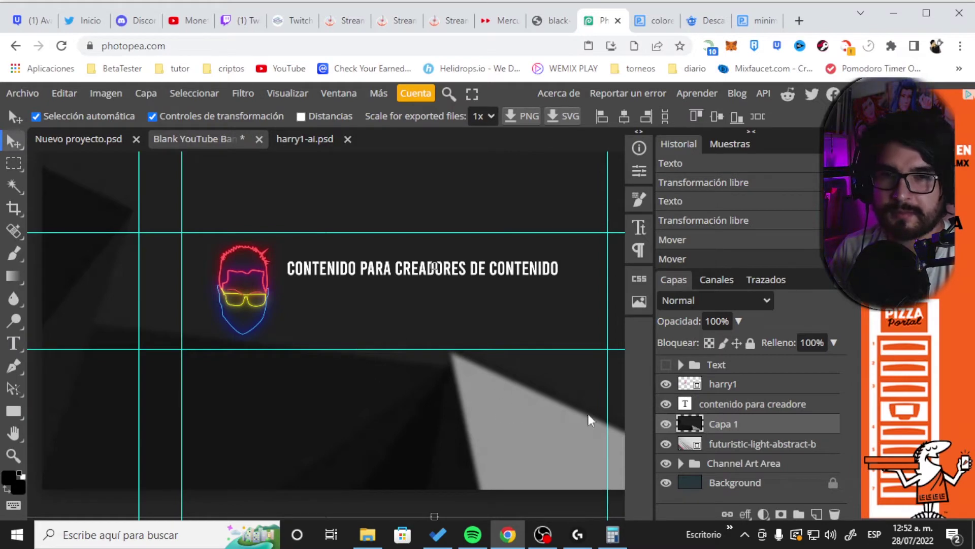
pyautogui.click(510, 273)
pyautogui.click(546, 319)
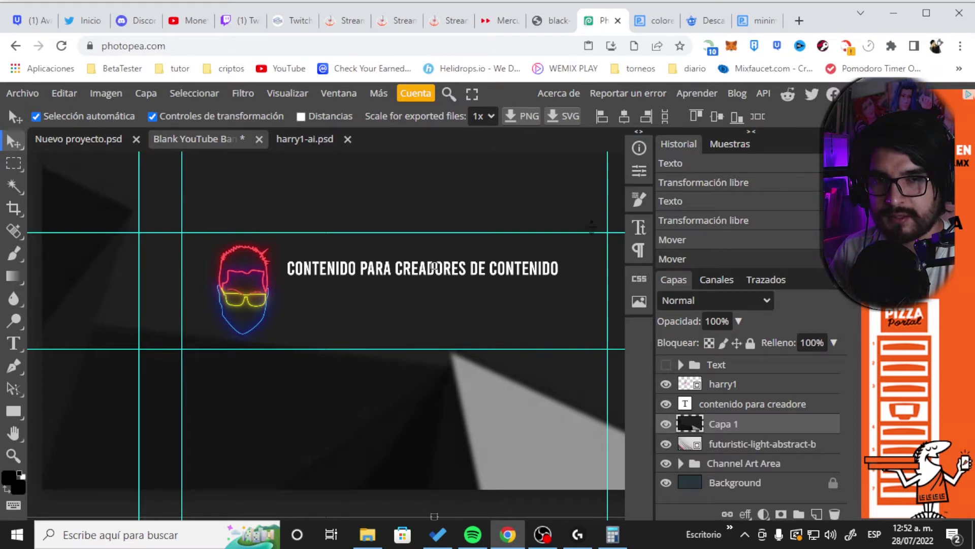
pyautogui.click(22, 93)
pyautogui.moveTo(87, 324)
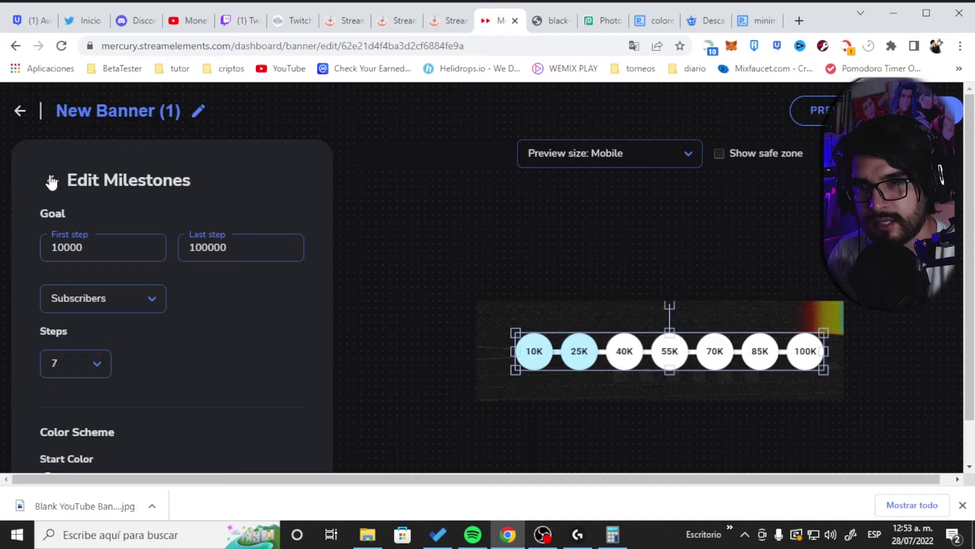
pyautogui.click(52, 181)
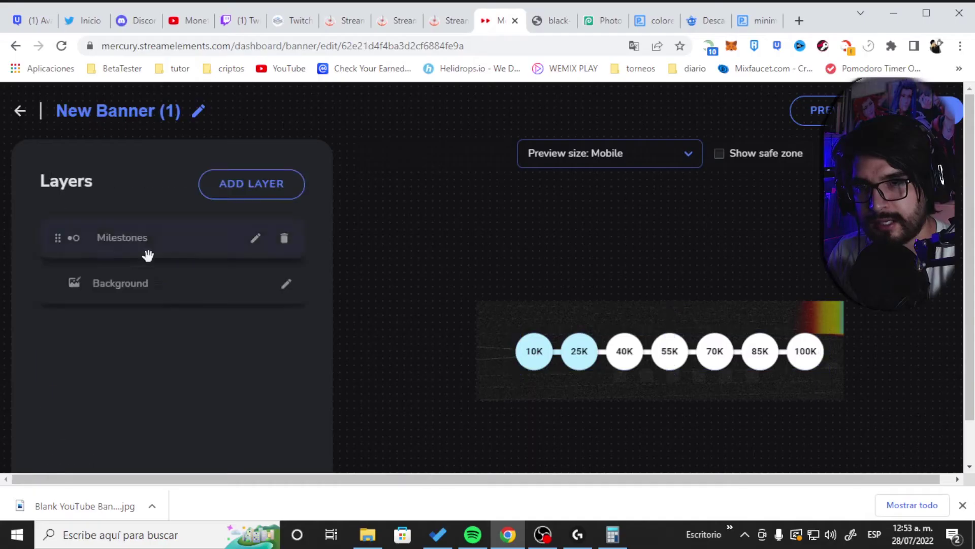
# Upload the exported banner JPG into Mercury and add a new text layer
pyautogui.click(283, 290)
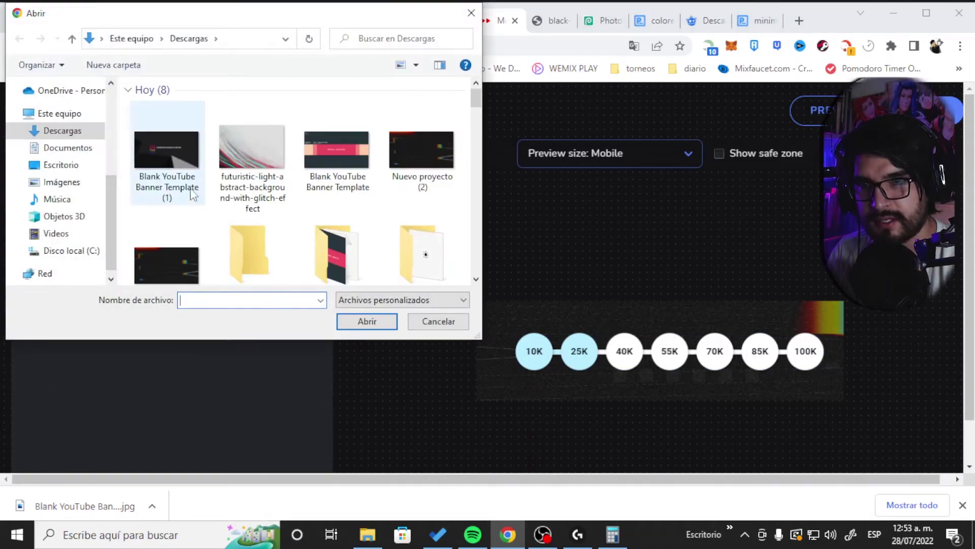
pyautogui.click(341, 320)
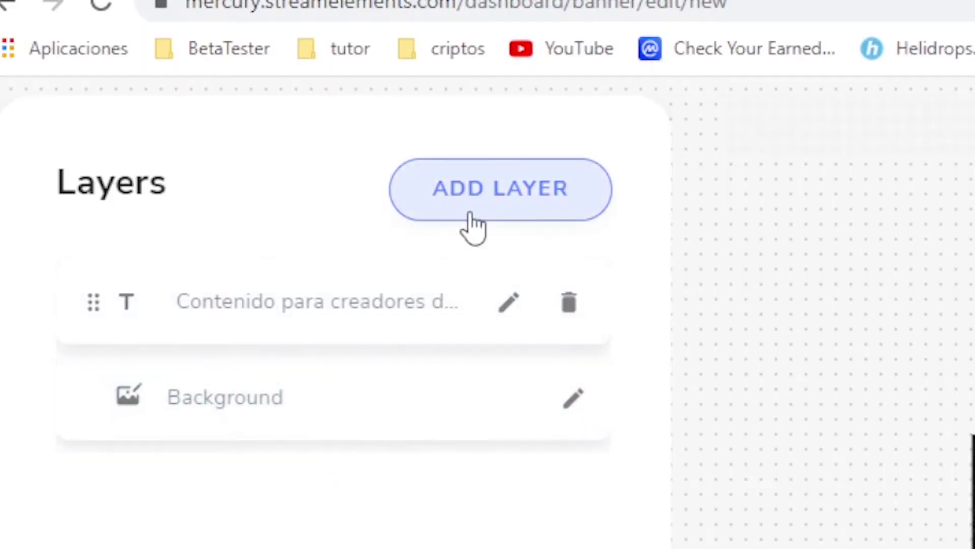
pyautogui.click(471, 219)
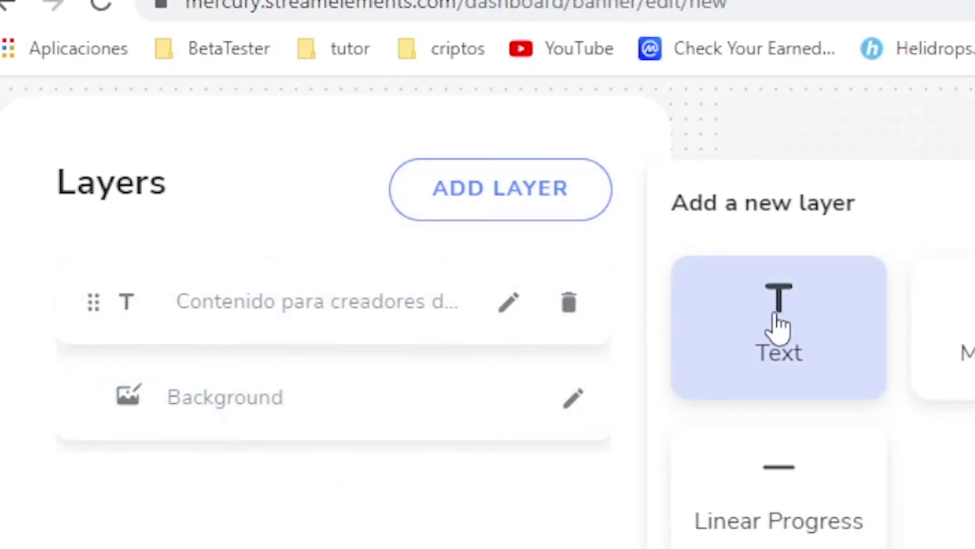
pyautogui.click(775, 327)
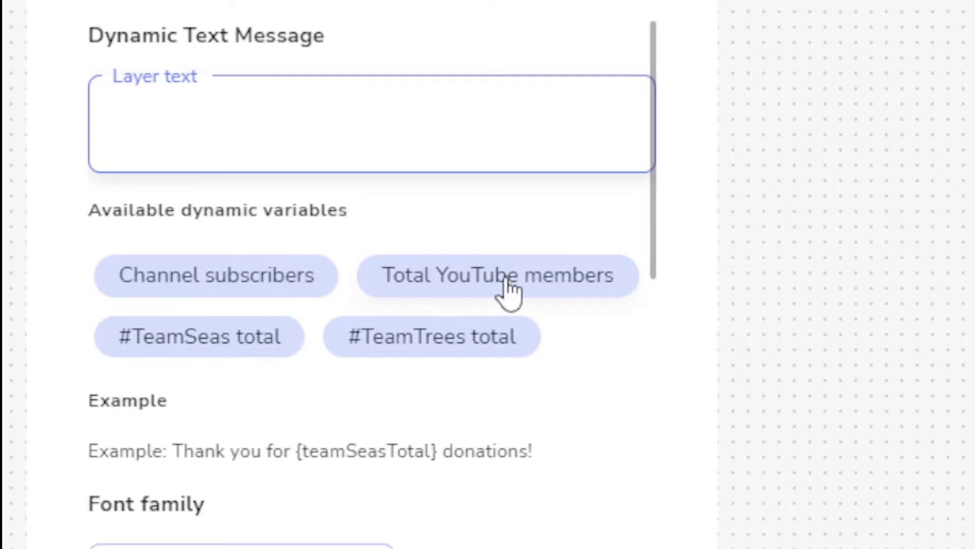
# Put the Channel subscribers variable in the layer text, replacing the wrong one, and add Milestones
pyautogui.click(508, 292)
pyautogui.moveTo(363, 117); pyautogui.dragTo(86, 163)
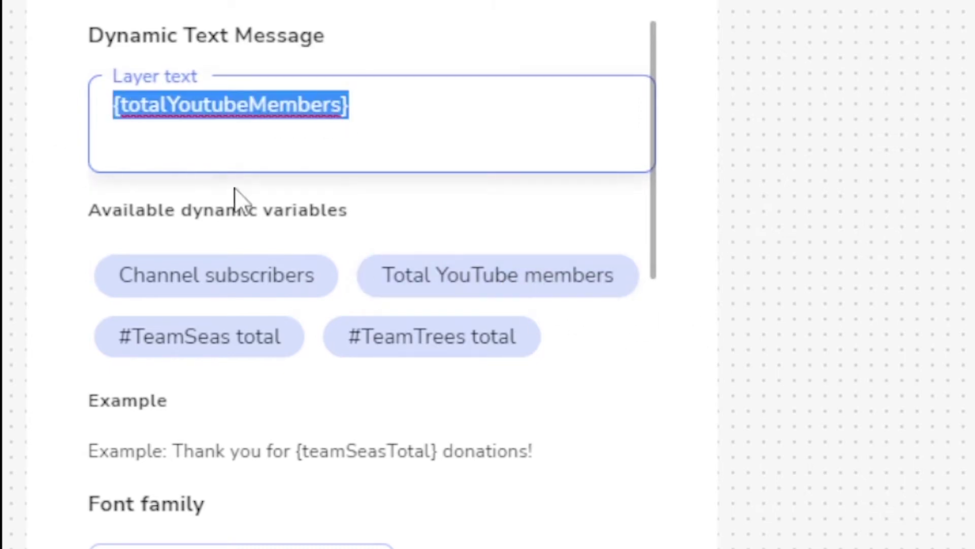
pyautogui.press('BackSpace')
pyautogui.click(303, 294)
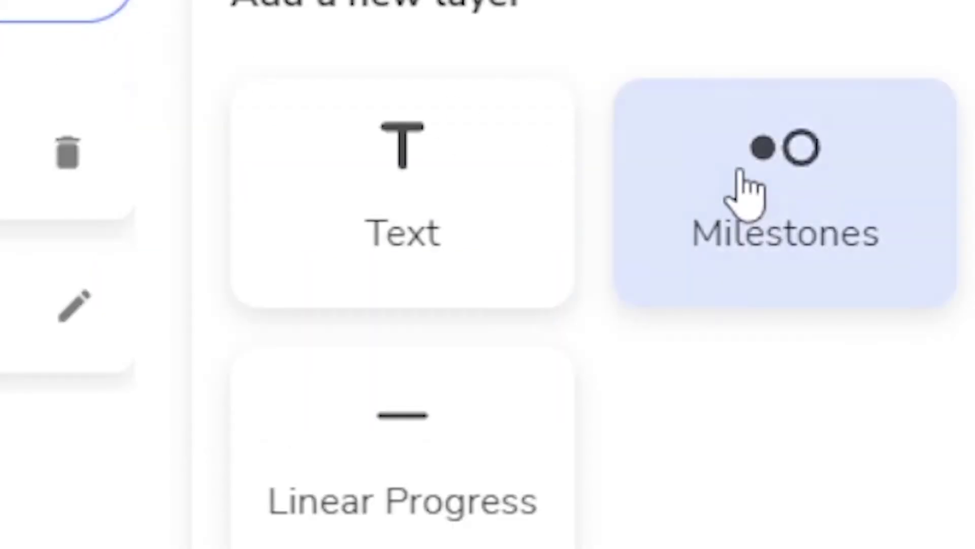
pyautogui.click(746, 192)
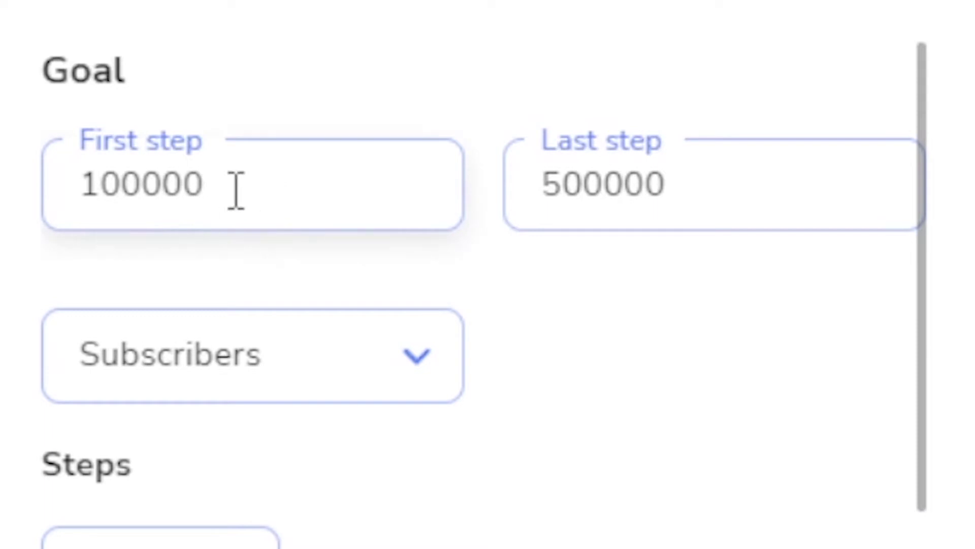
# Set the milestones' First step to 10000 and Last step to 100000
pyautogui.moveTo(286, 193); pyautogui.dragTo(44, 185)
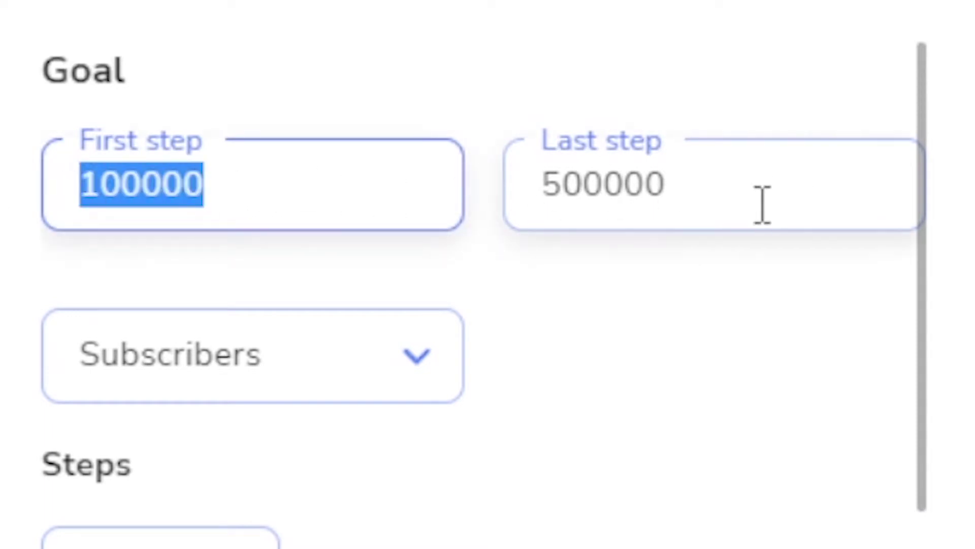
pyautogui.doubleClick(784, 201)
pyautogui.write('100000')
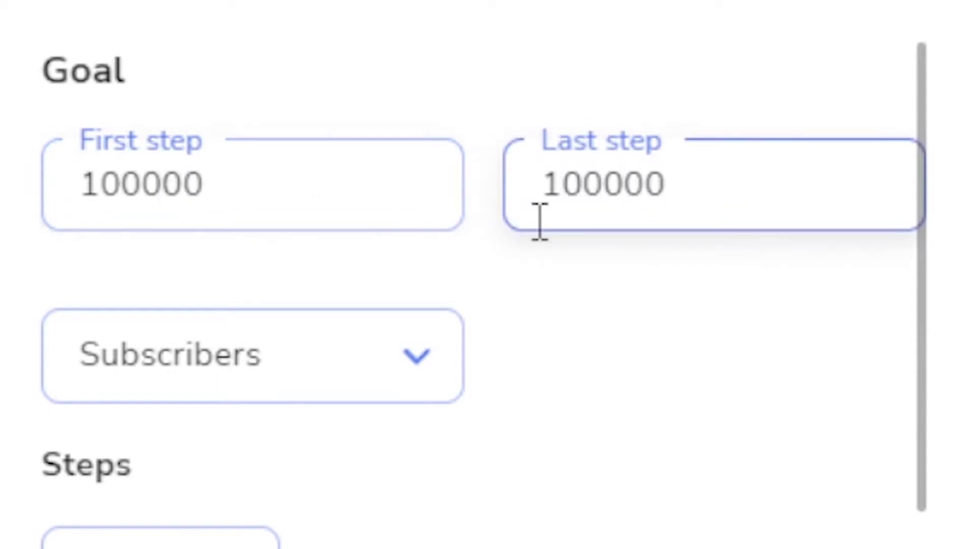
pyautogui.click(609, 191)
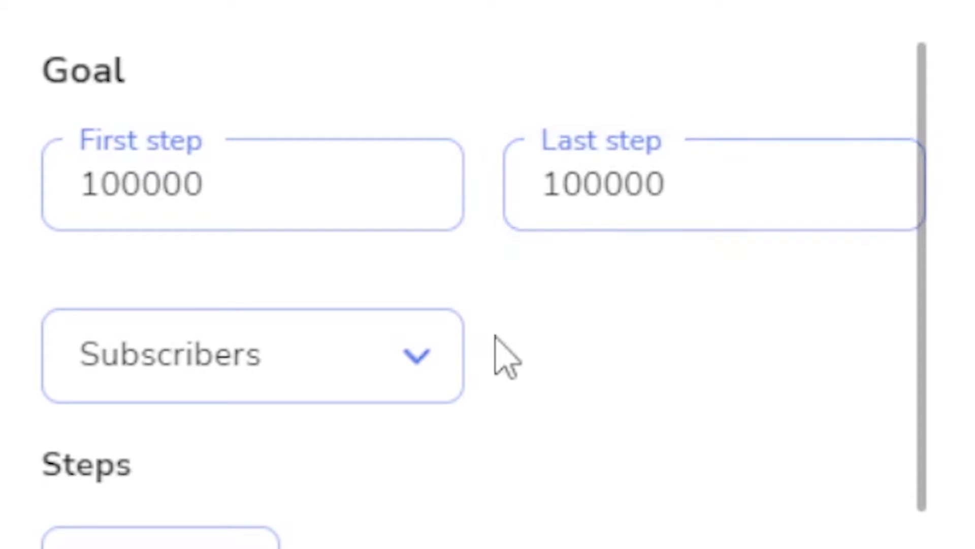
pyautogui.doubleClick(253, 179)
pyautogui.write('1')
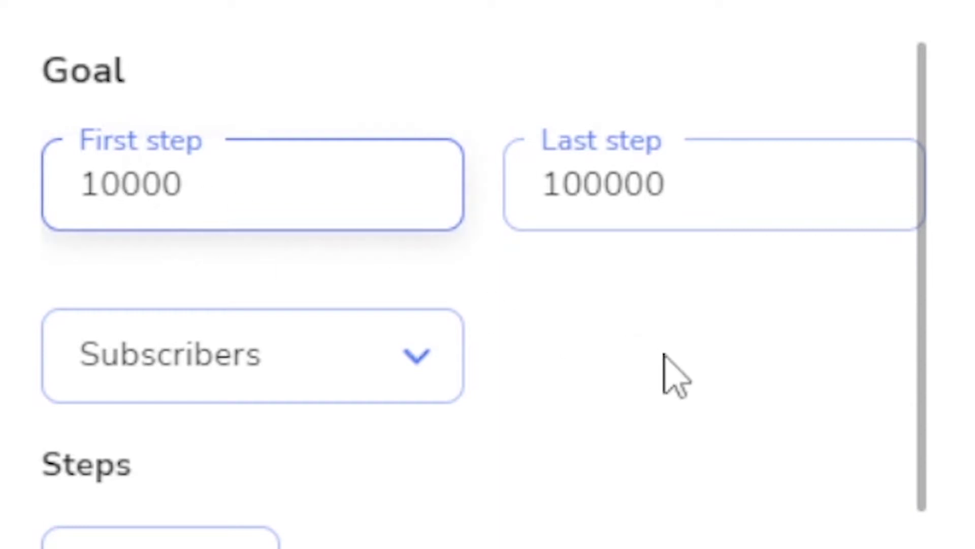
pyautogui.click(869, 406)
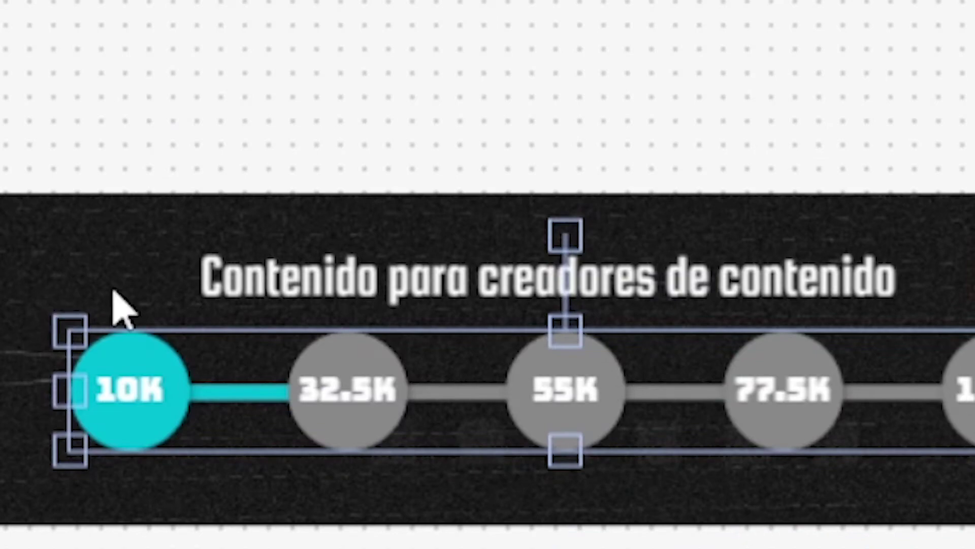
# Nudge the milestone circles left under the tagline, keep Subscribers, and choose the step count
pyautogui.moveTo(892, 407); pyautogui.dragTo(883, 406)
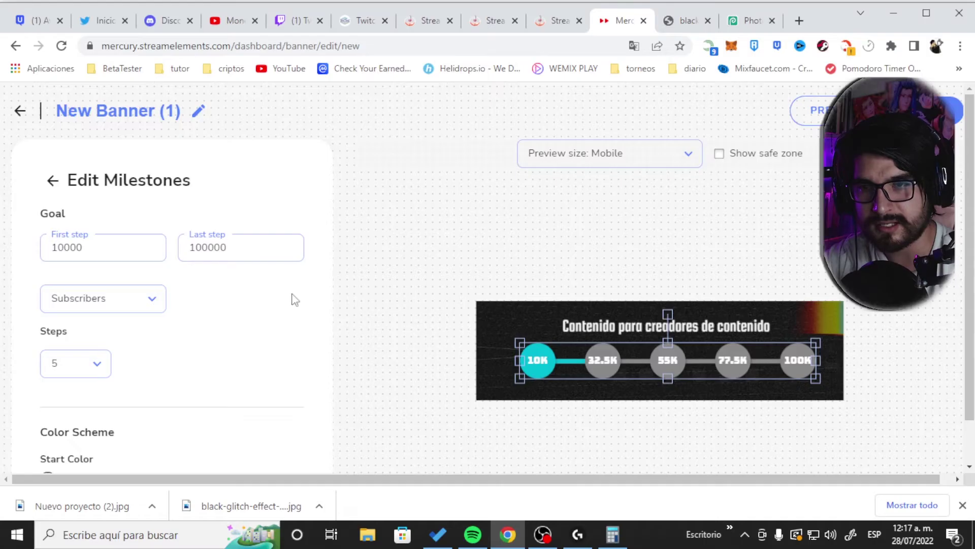
pyautogui.scroll(-3, 294, 300)
pyautogui.click(500, 134)
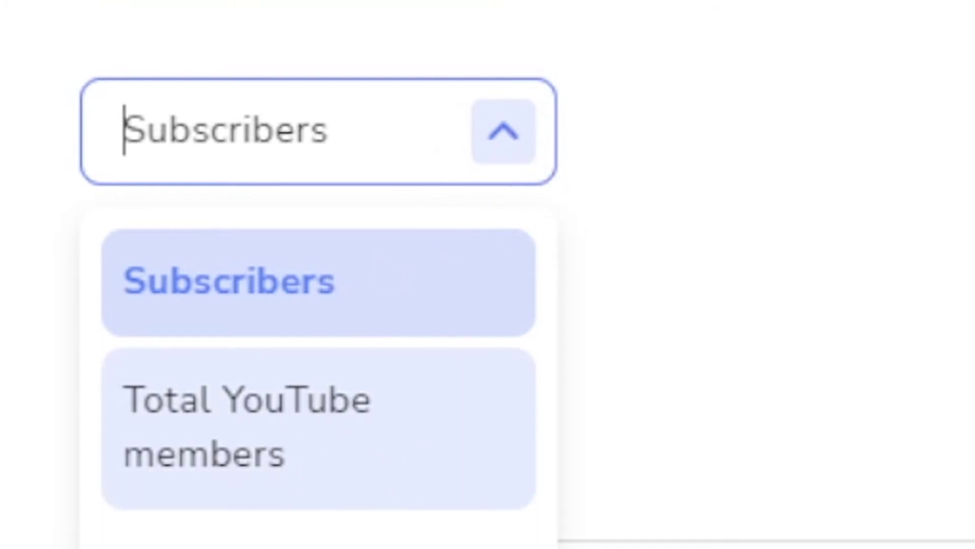
pyautogui.click(952, 359)
pyautogui.click(229, 275)
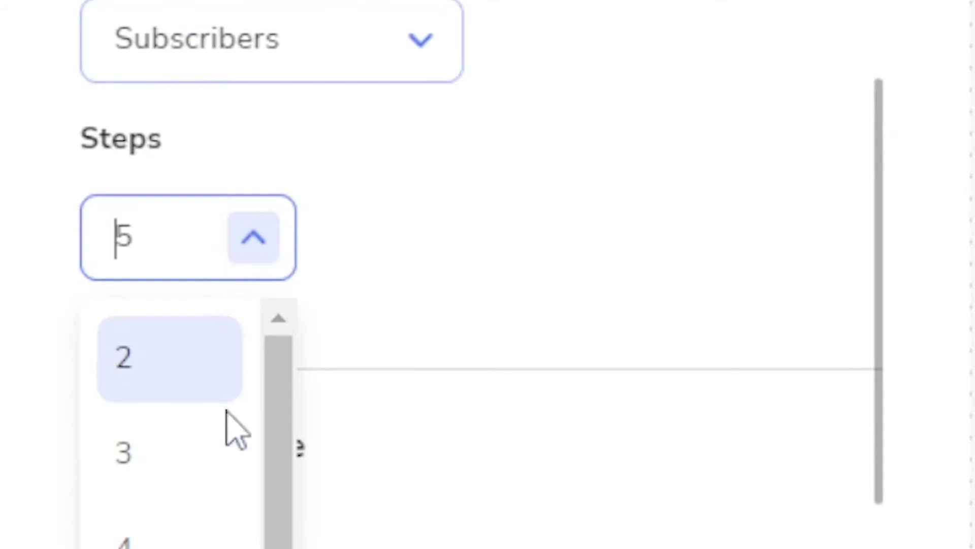
pyautogui.click(146, 366)
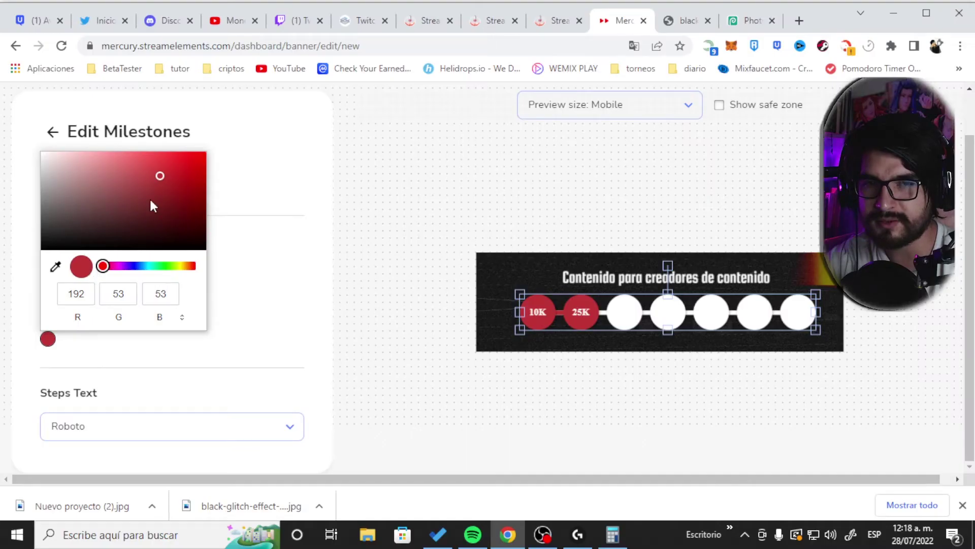
# Change the milestones' start colour to a deep red and add a Linear Progress layer
pyautogui.click(123, 182)
pyautogui.moveTo(123, 182); pyautogui.dragTo(178, 174)
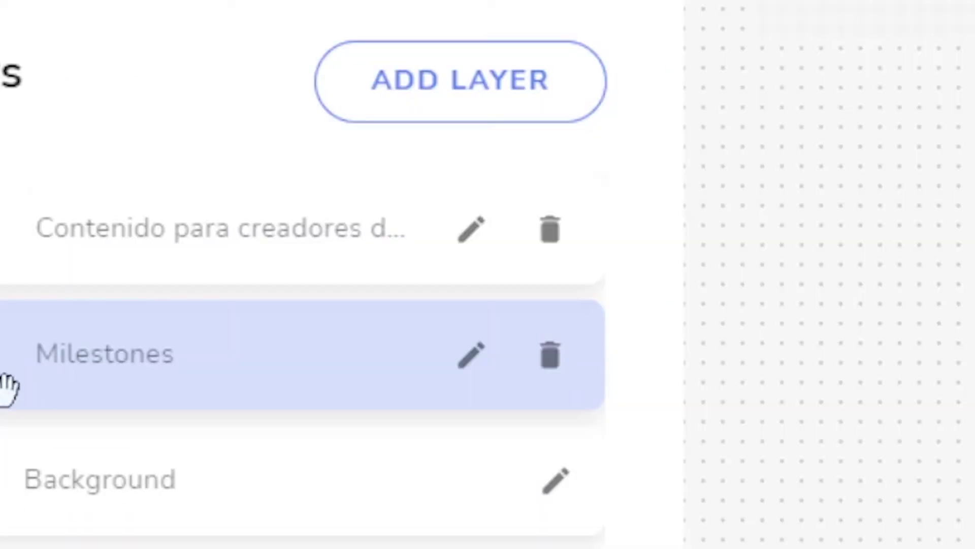
pyautogui.click(462, 113)
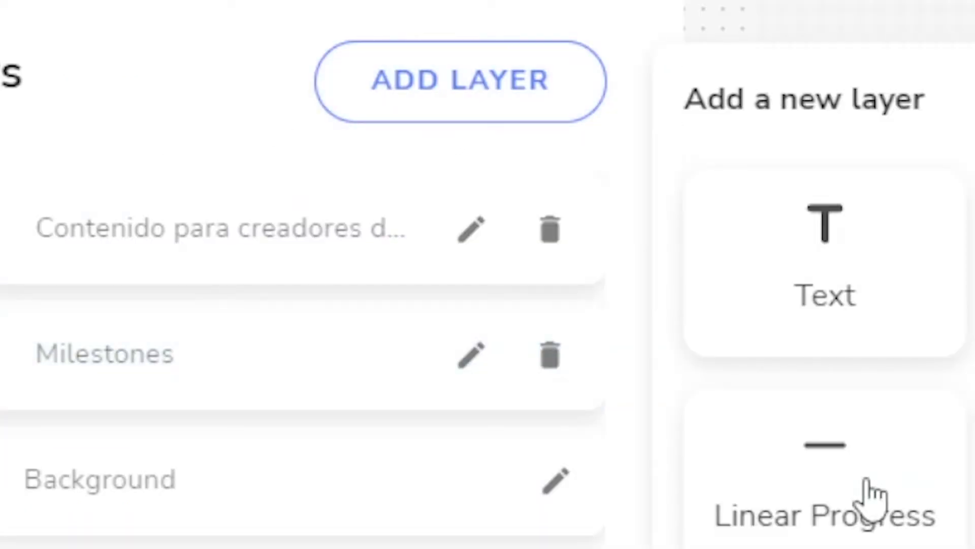
pyautogui.click(856, 507)
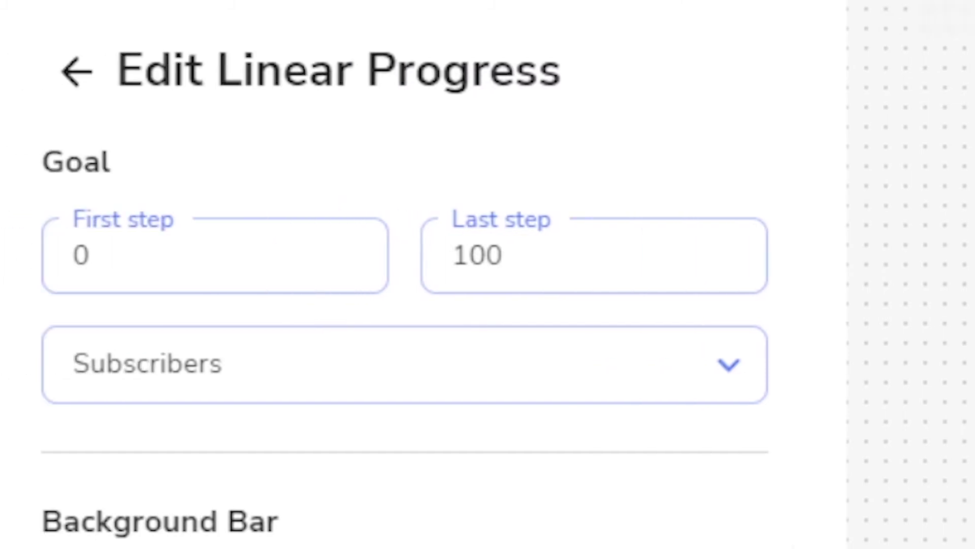
# Set the progress goal's First step to 10000 and Last step to 100000
pyautogui.doubleClick(167, 396)
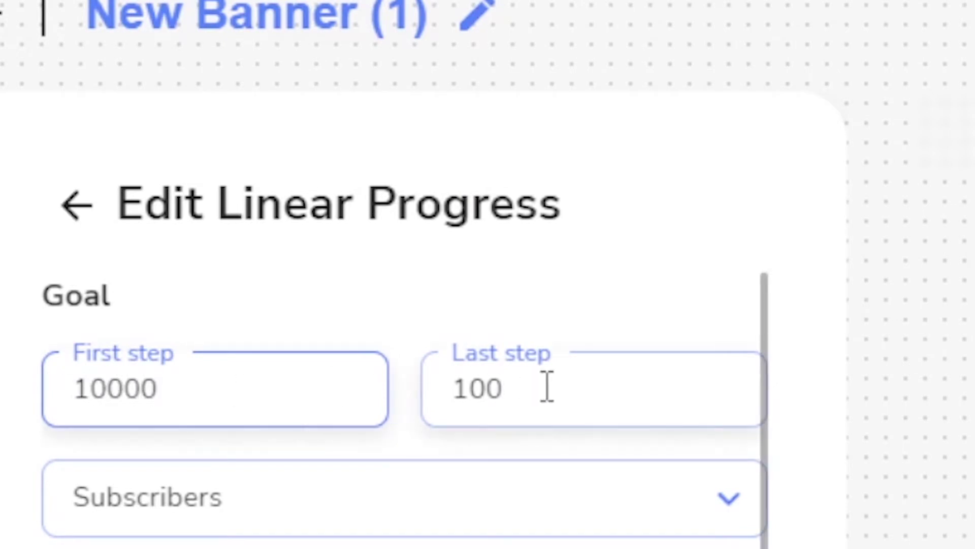
pyautogui.doubleClick(626, 394)
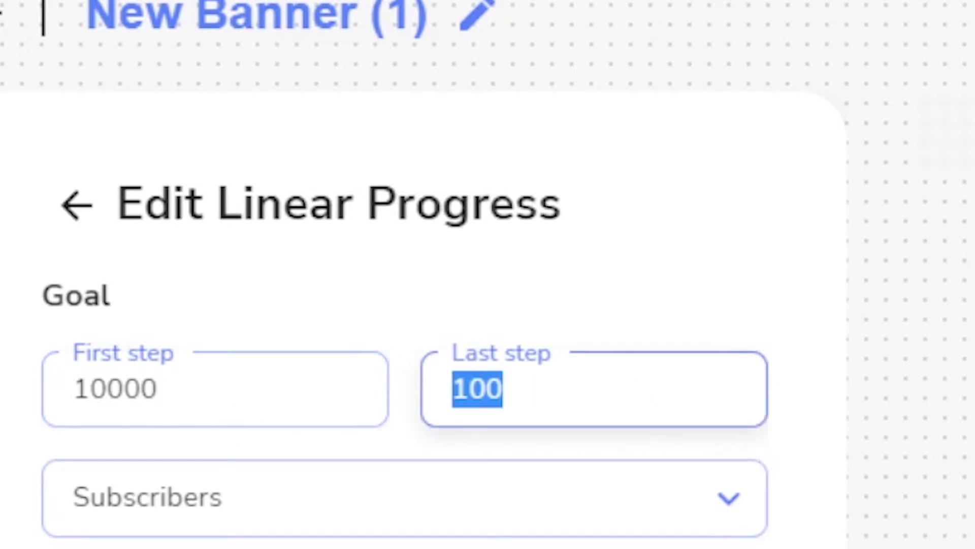
pyautogui.write('1')
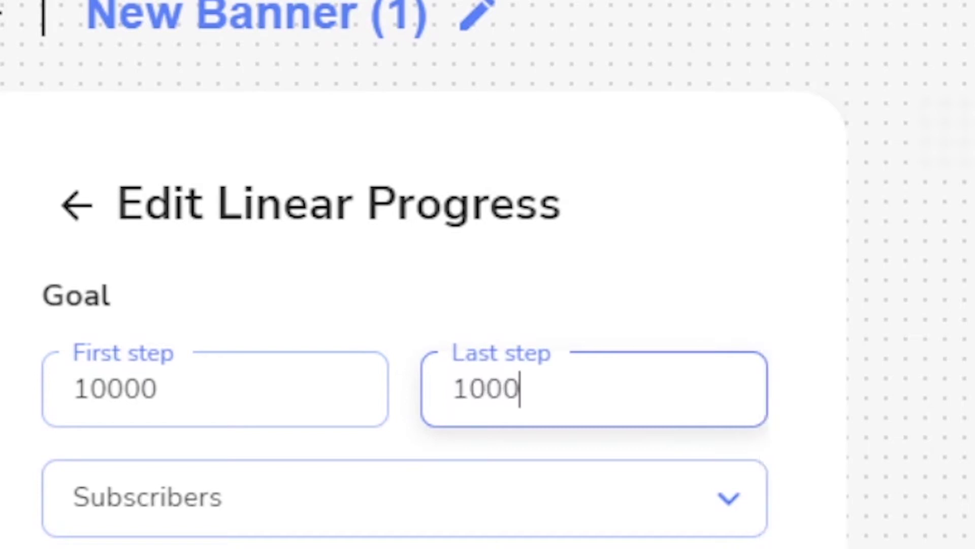
pyautogui.moveTo(502, 391); pyautogui.dragTo(487, 390)
pyautogui.press('BackSpace')
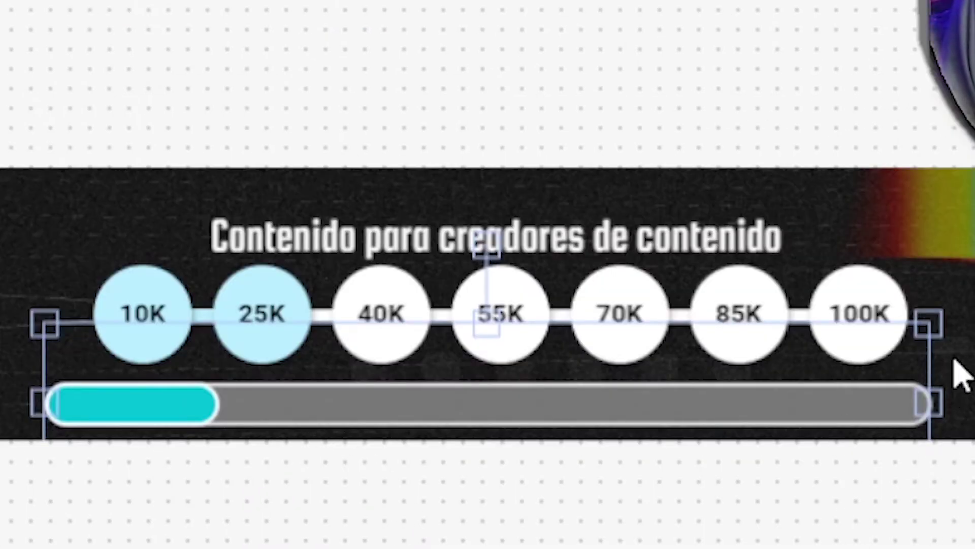
# Scale the progress bar and shift it left to run beneath the circles from 10K to 100K
pyautogui.moveTo(929, 323)
pyautogui.mouseDown()
pyautogui.moveTo(675, 418)
pyautogui.moveTo(758, 379)
pyautogui.mouseUp()
pyautogui.moveTo(784, 431); pyautogui.dragTo(931, 450)
pyautogui.moveTo(854, 425); pyautogui.dragTo(780, 392)
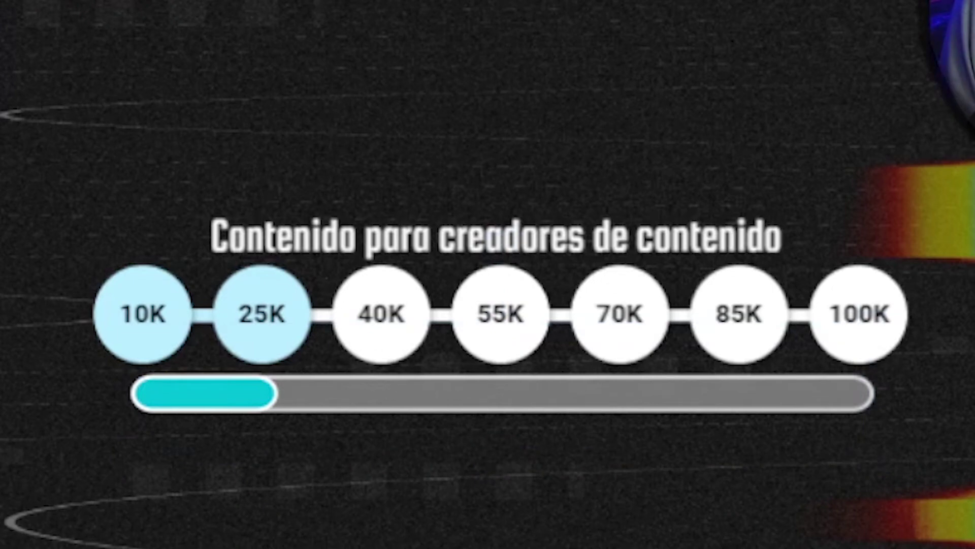
pyautogui.scroll(-3, 120, 283)
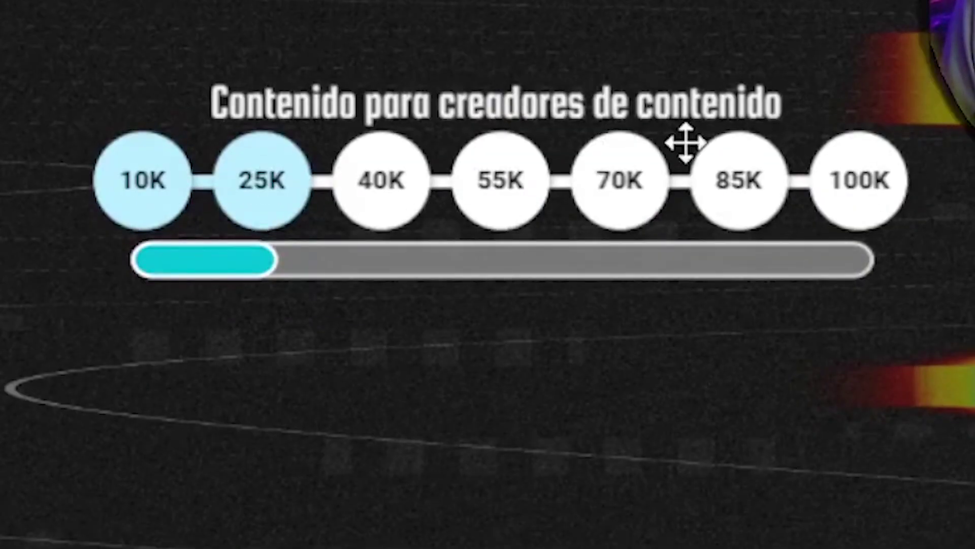
pyautogui.scroll(3, 452, 88)
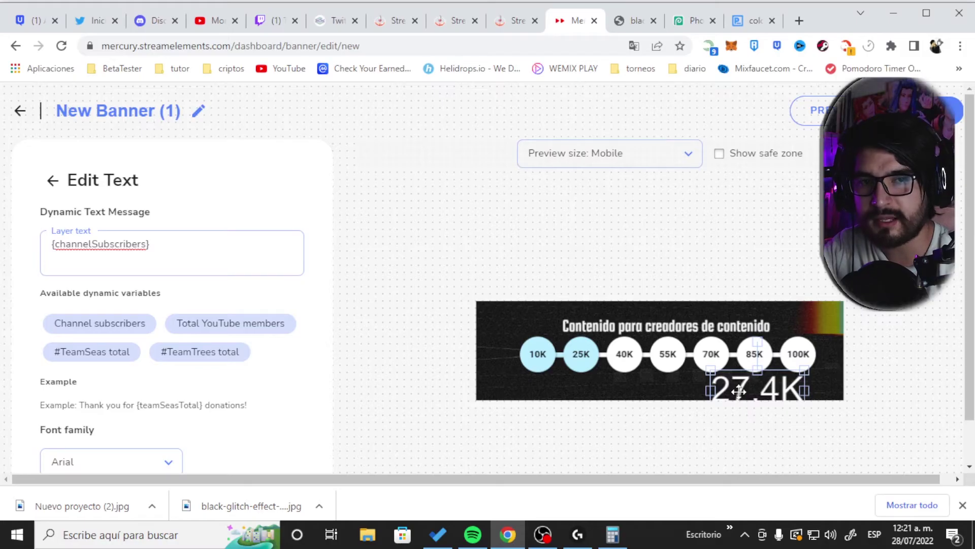
# Clear {channelSubscribers} from the layer text and insert the Total YouTube members variable instead
pyautogui.click(259, 243)
pyautogui.hotkey('ctrl', 'a')
pyautogui.press('BackSpace')
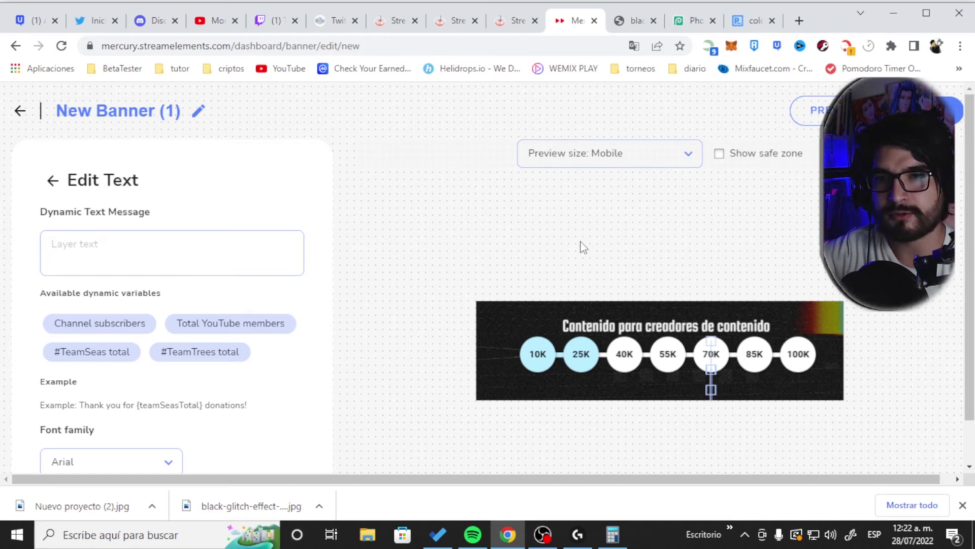
pyautogui.scroll(-1, 375, 318)
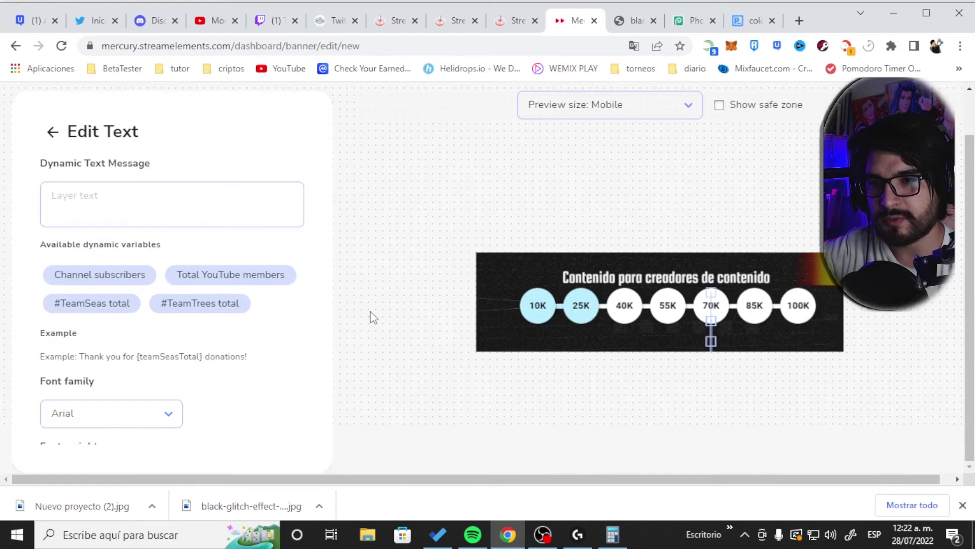
pyautogui.scroll(-1, 159, 366)
pyautogui.scroll(-5, 273, 375)
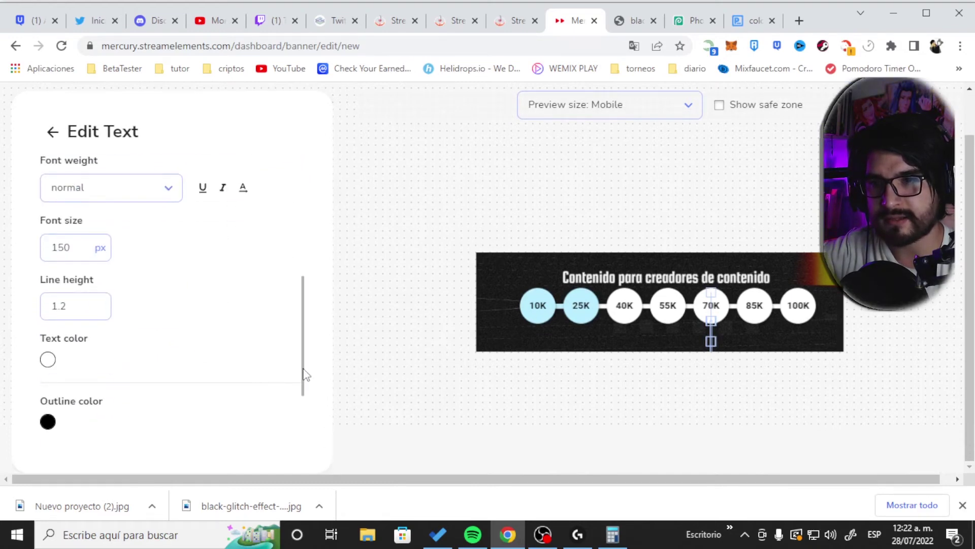
pyautogui.scroll(1, 272, 355)
pyautogui.scroll(4, 228, 330)
pyautogui.scroll(2, 199, 308)
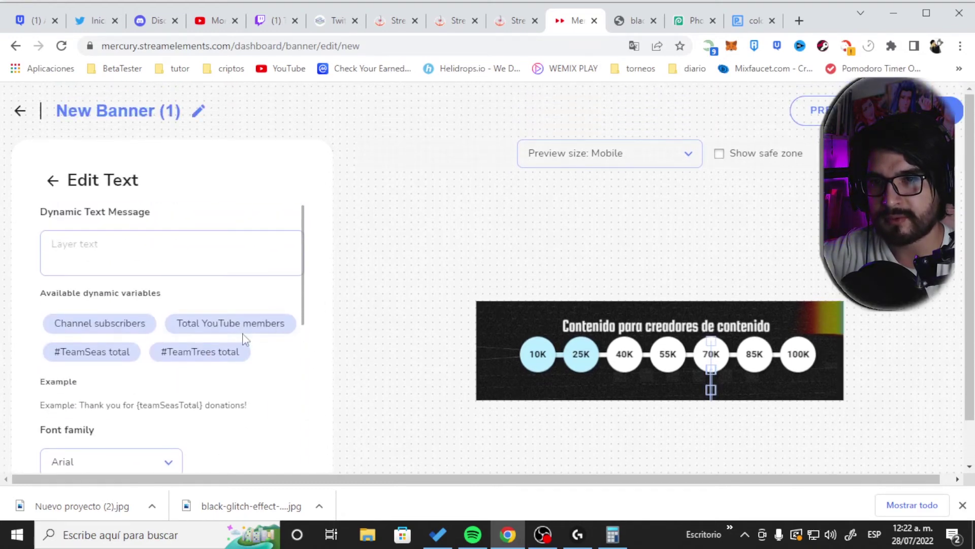
pyautogui.click(265, 323)
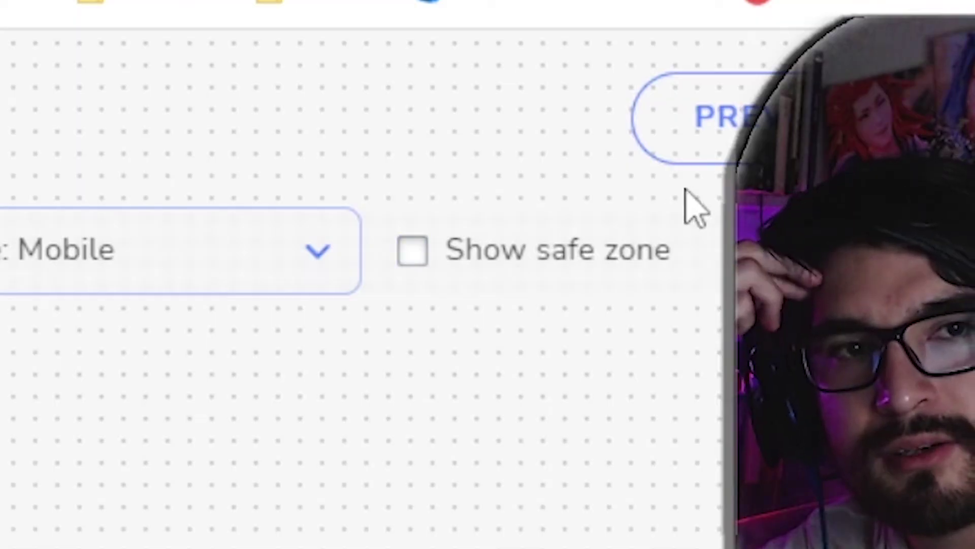
# Preview the finished banner, then close the Banner Preview
pyautogui.click(711, 117)
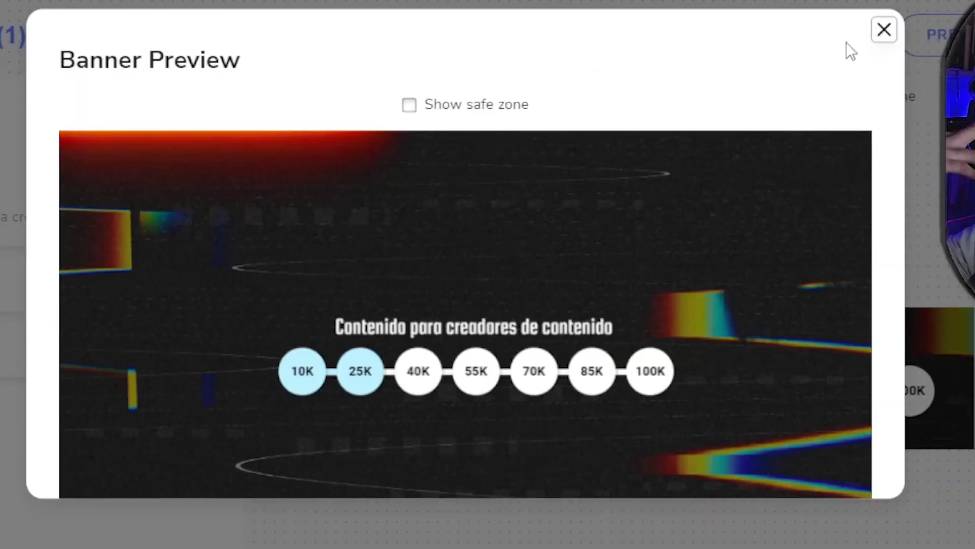
pyautogui.click(884, 31)
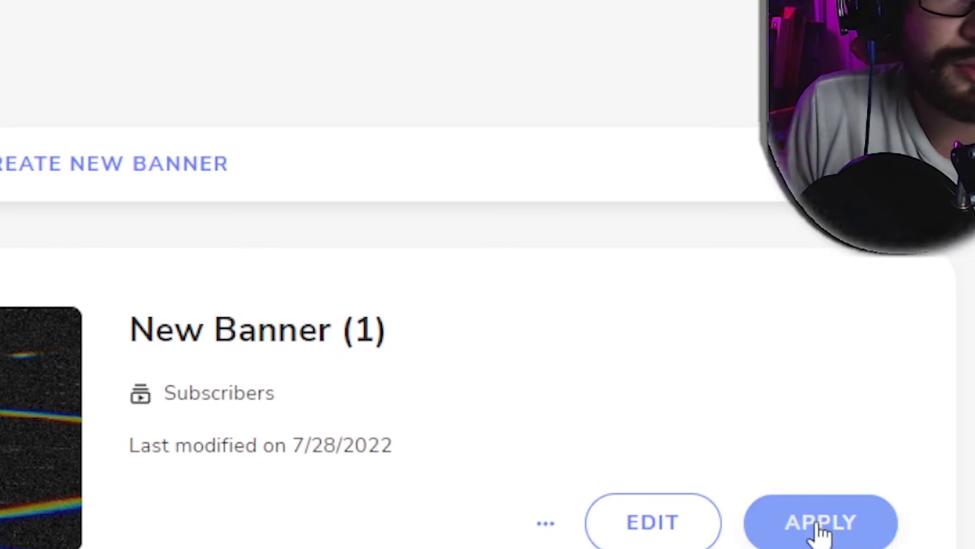
# Apply New Banner (1) and view it live on the YouTube channel page
pyautogui.click(820, 528)
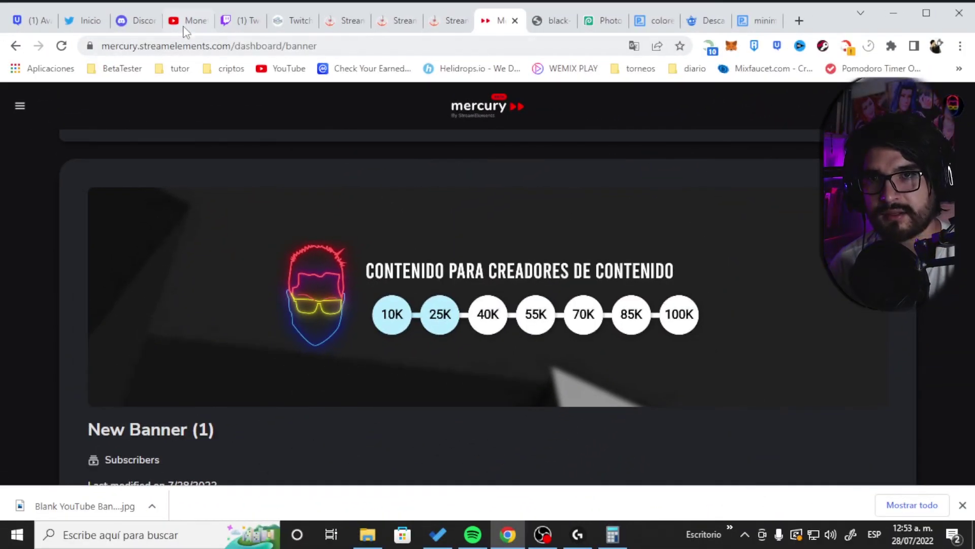
pyautogui.click(186, 20)
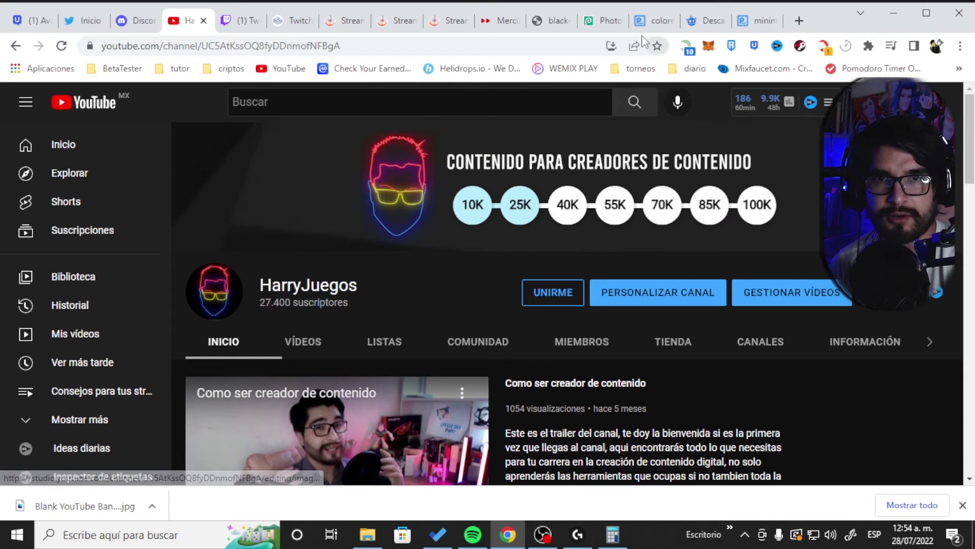
pyautogui.click(496, 21)
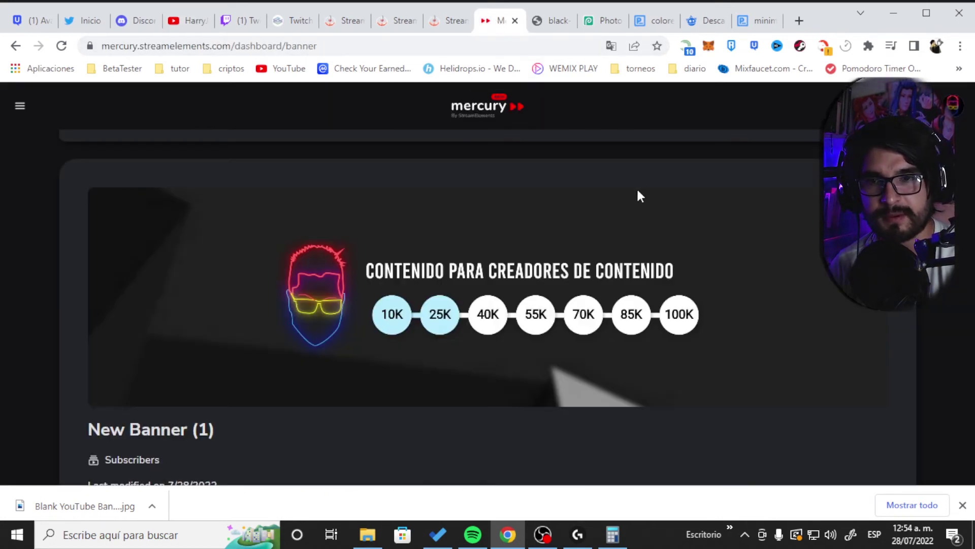
pyautogui.scroll(-3, 918, 329)
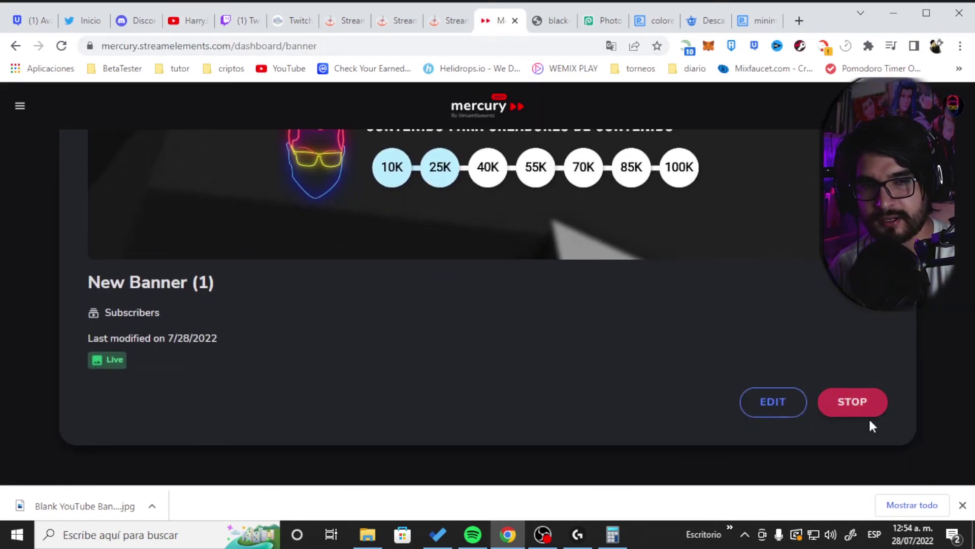
pyautogui.click(963, 505)
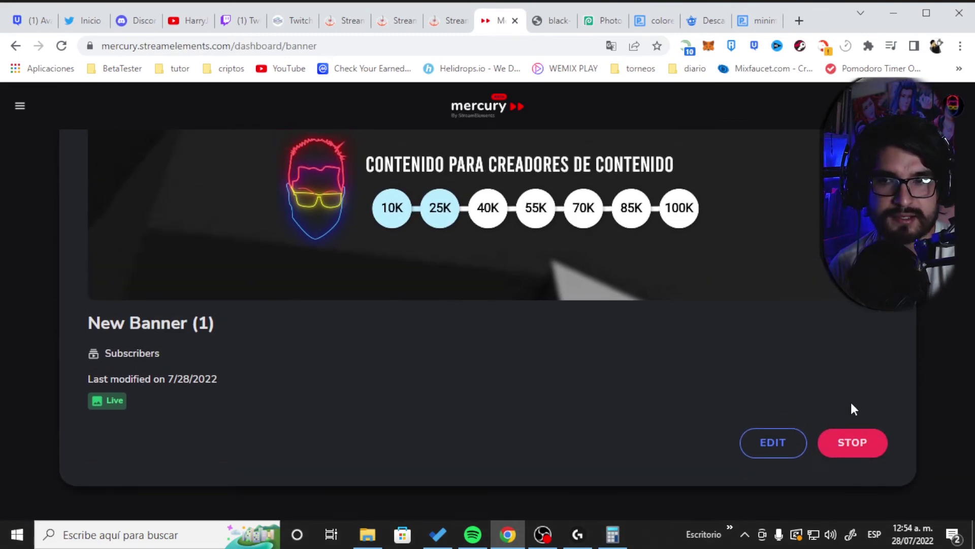
pyautogui.click(851, 455)
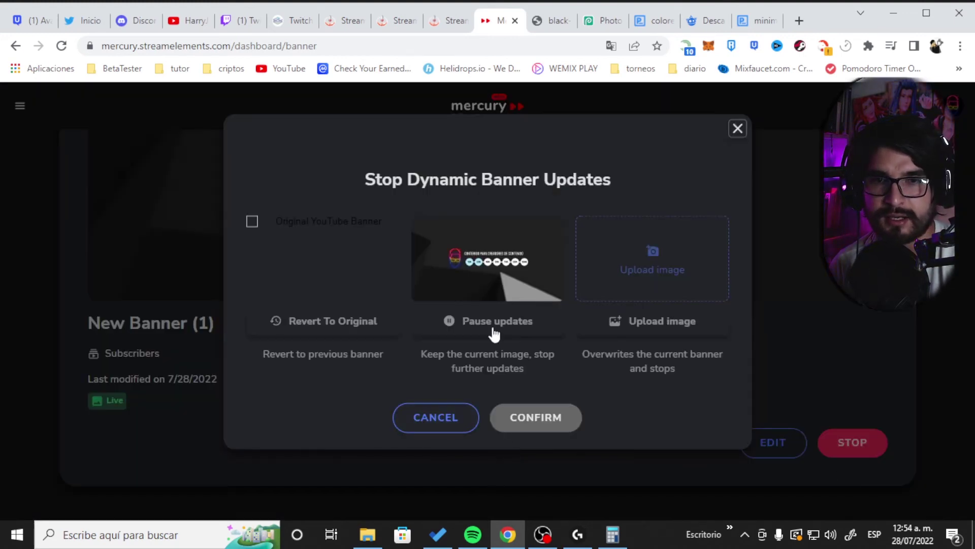
pyautogui.click(738, 129)
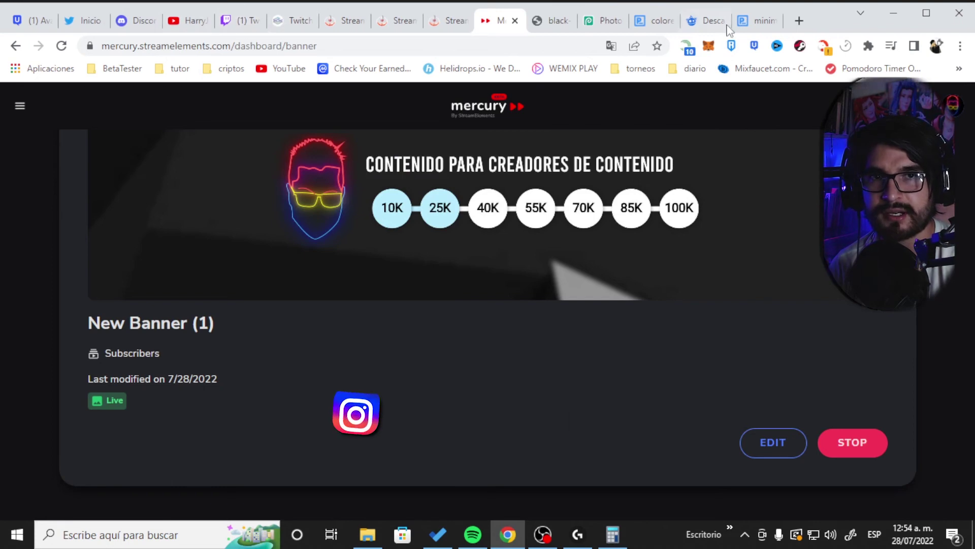
pyautogui.click(188, 20)
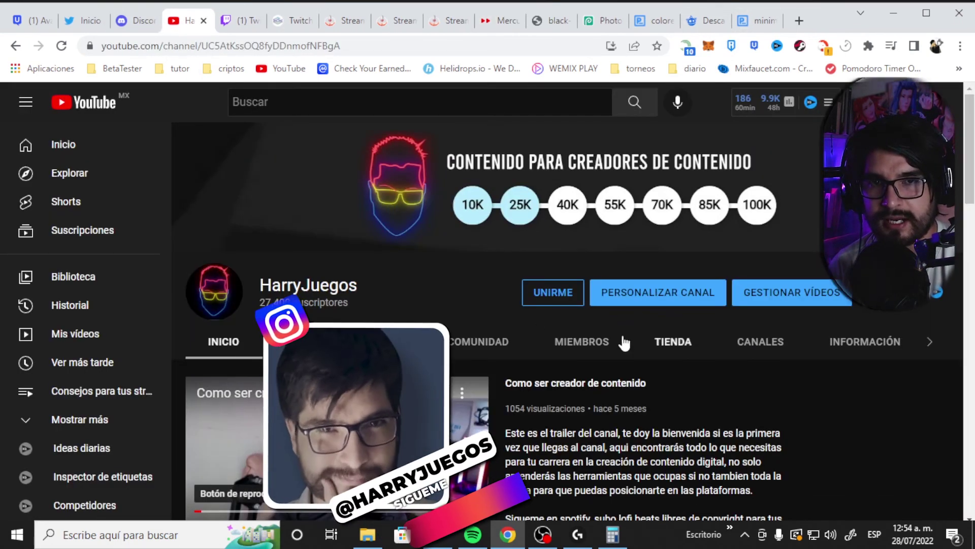